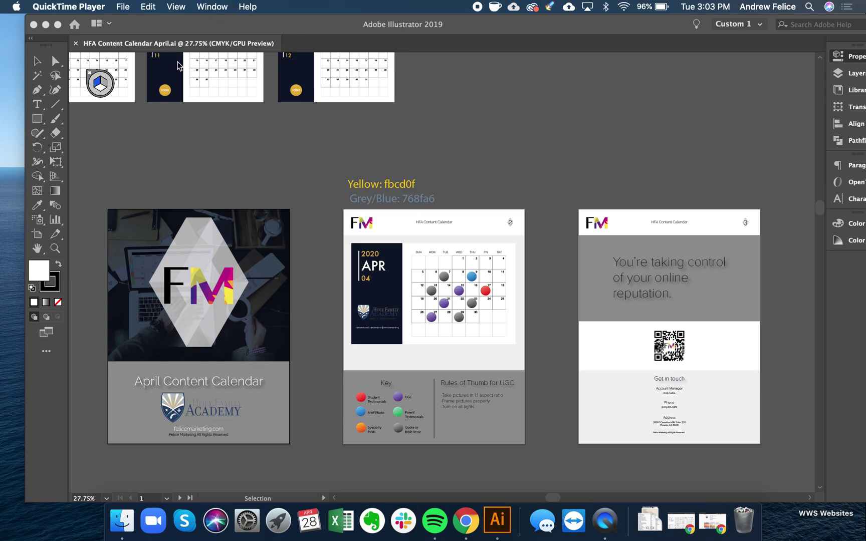
Switch to Finder, review HFA's April 2020 content calendar folder, and open the content calendar folder in HFA Shared Drive
left_click(121, 521)
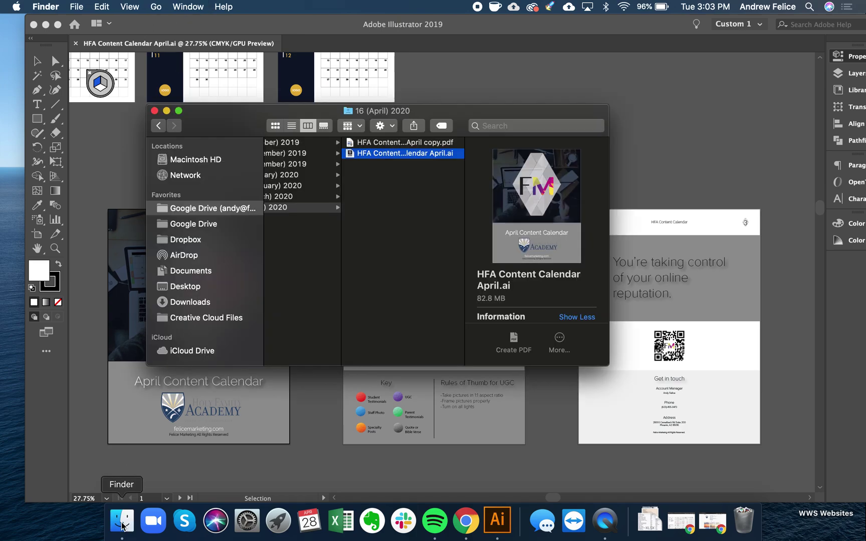
scroll(355, 198, "left", 2)
scroll(355, 198, "left", 5)
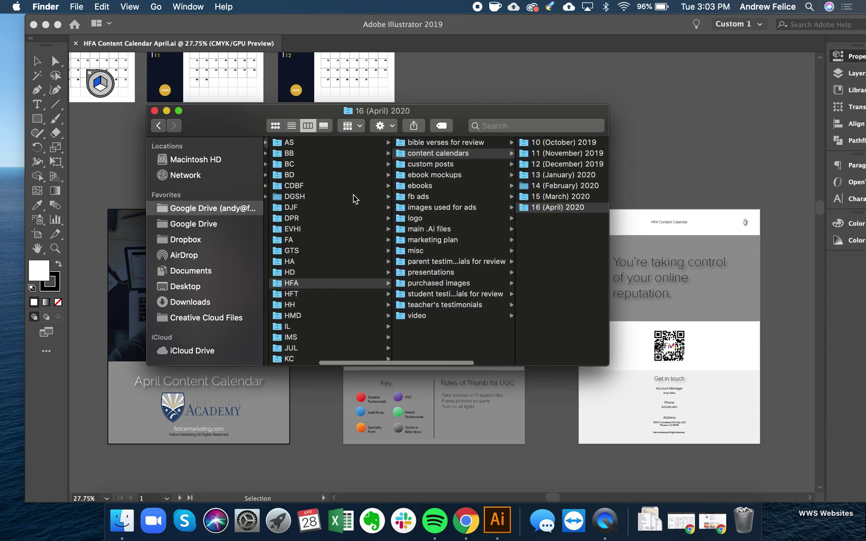
scroll(402, 295, "right", 5)
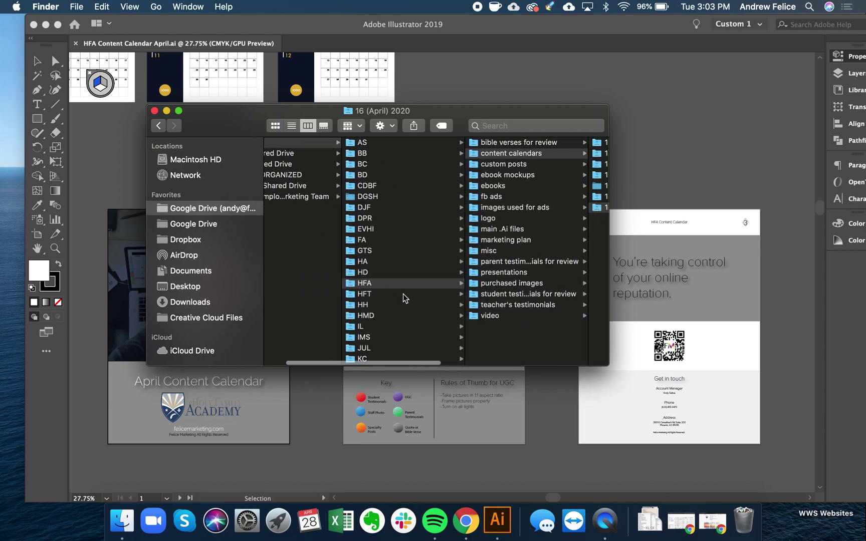
scroll(503, 212, "right", 5)
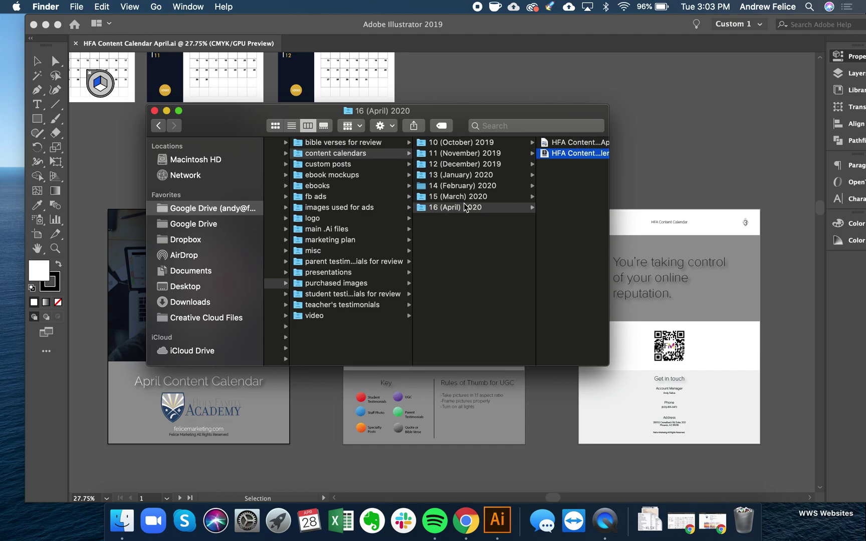
scroll(462, 245, "right", 3)
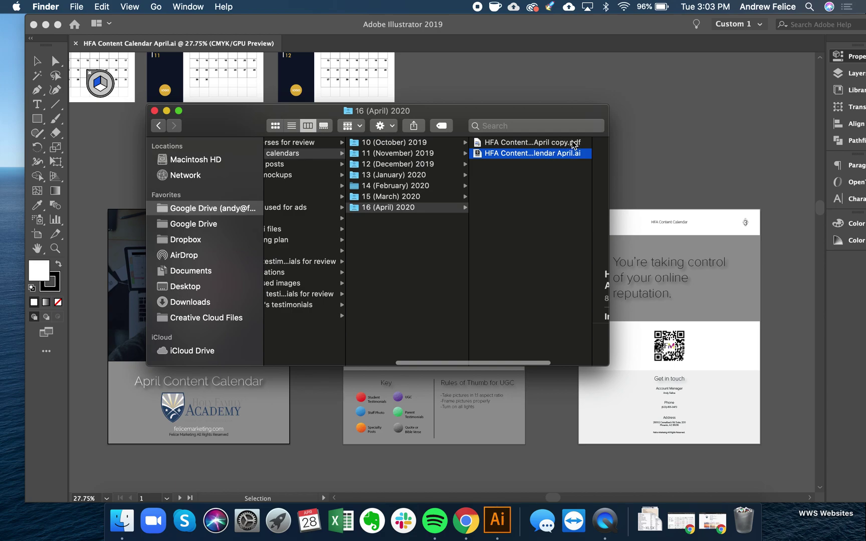
scroll(531, 168, "left", 10)
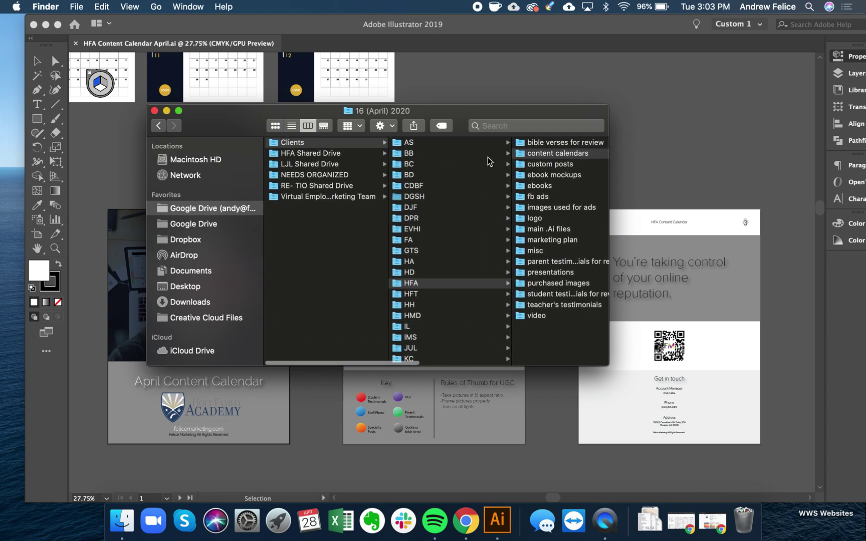
left_click(319, 154)
left_click(431, 144)
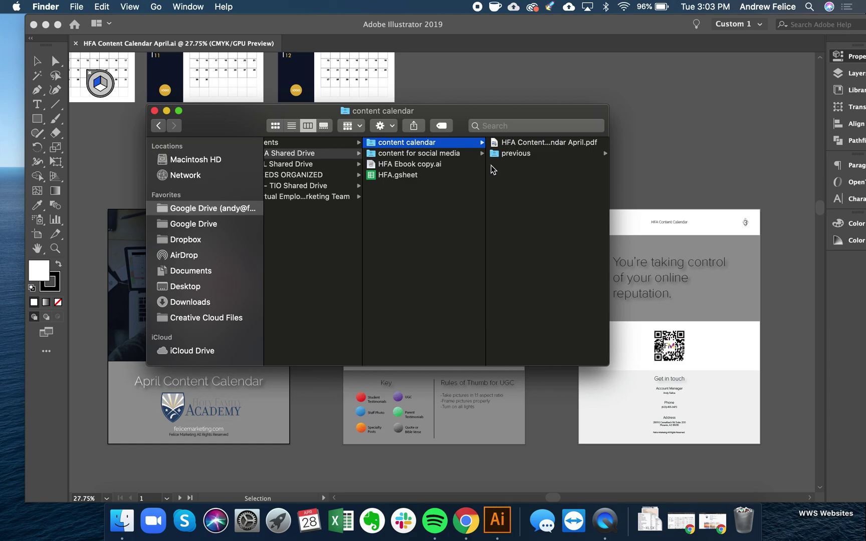
Switch back to Illustrator and change the cover page title to "May Content Calendar"
left_click(519, 74)
scroll(244, 335, "down", 4)
scroll(244, 334, "left", 3)
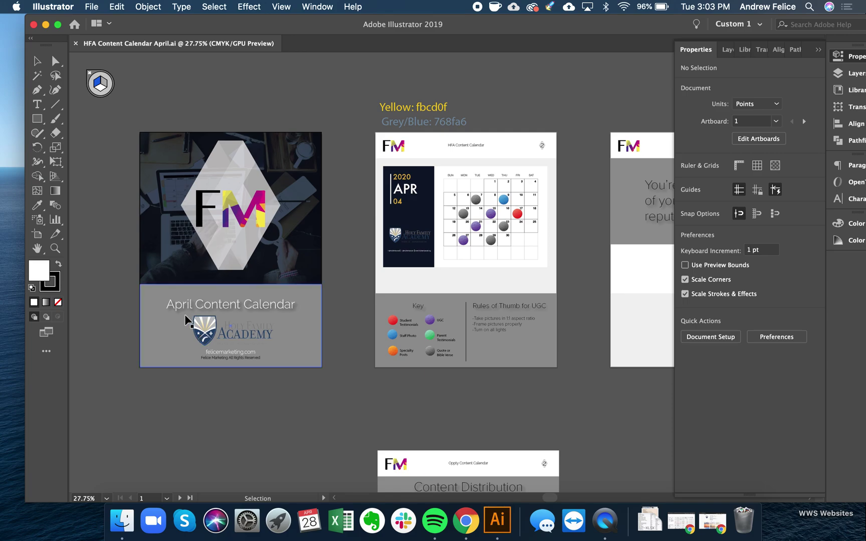
scroll(185, 314, "up", 2)
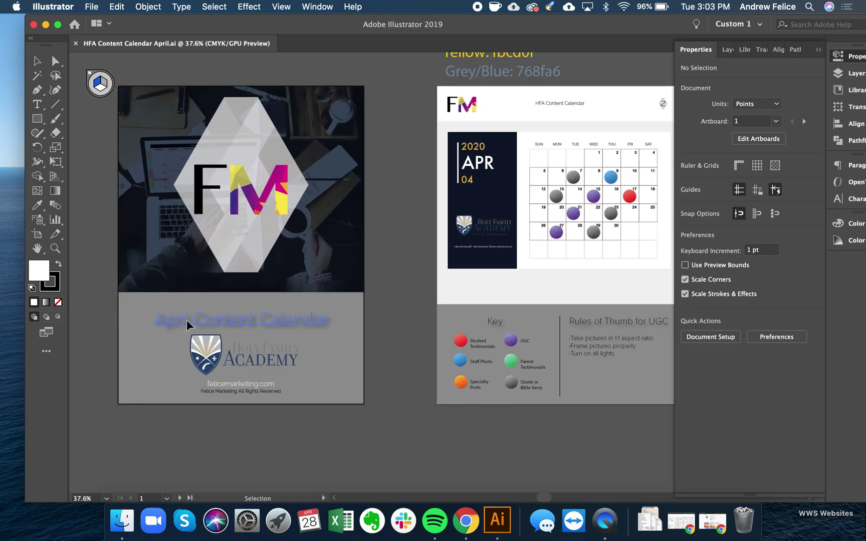
double_click(187, 320)
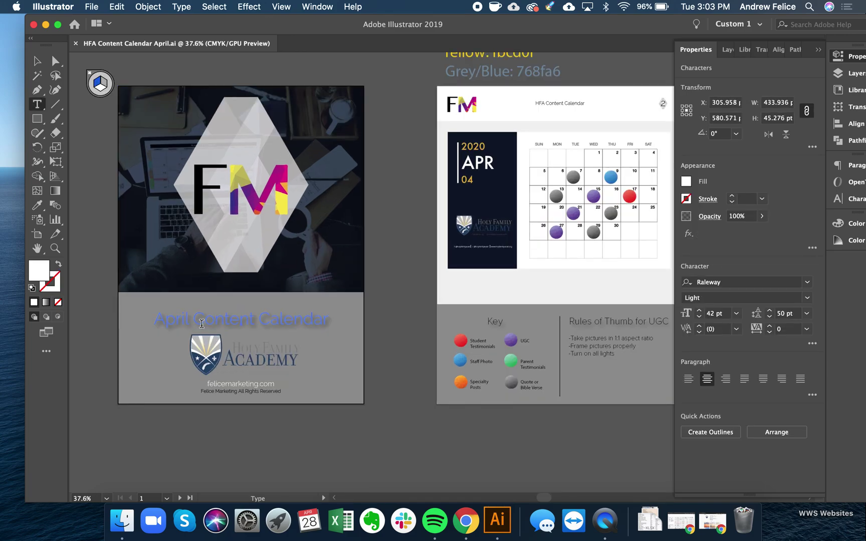
key("BackSpace")
key("BackSpace")
key("BackSpace")
key("BackSpace")
key("BackSpace")
type("May")
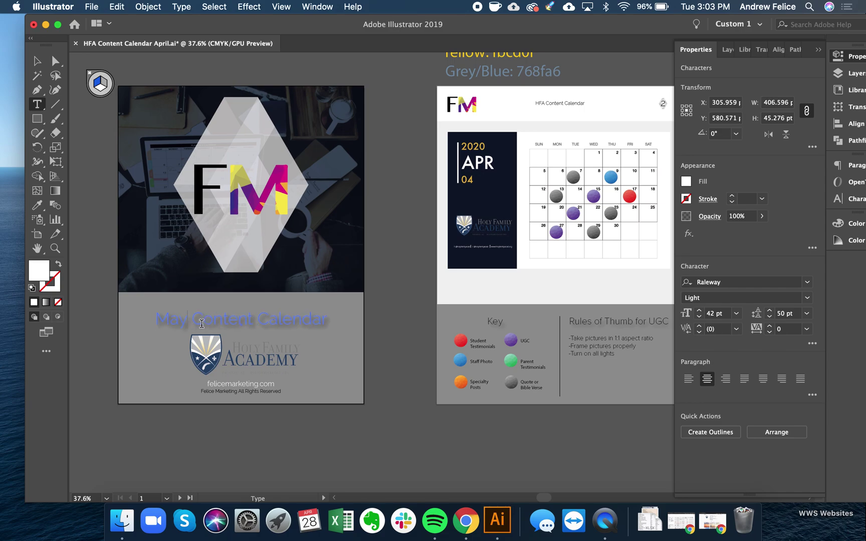
left_click(38, 63)
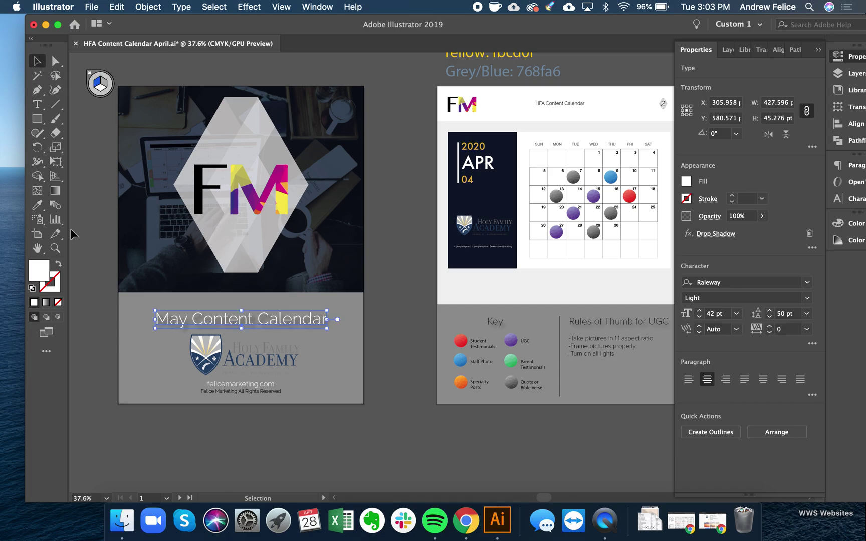
left_click(84, 257)
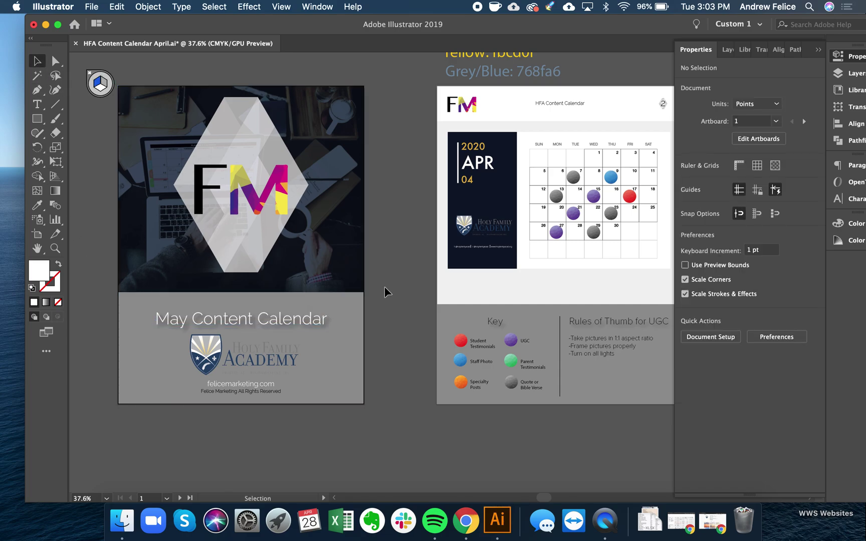
Examine the April calendar on page 2, its coloured post markers and the key below it
scroll(384, 286, "right", 2)
scroll(385, 286, "right", 7)
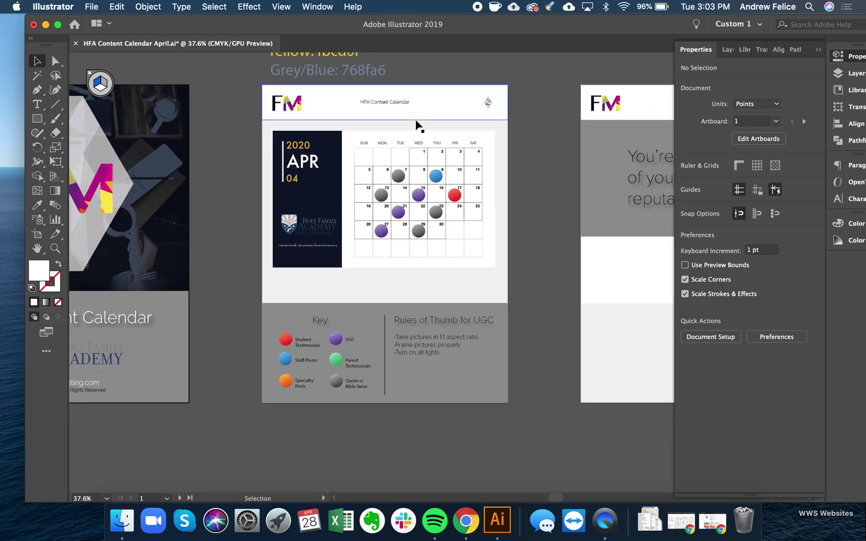
scroll(415, 120, "up", 5)
scroll(415, 121, "up", 1)
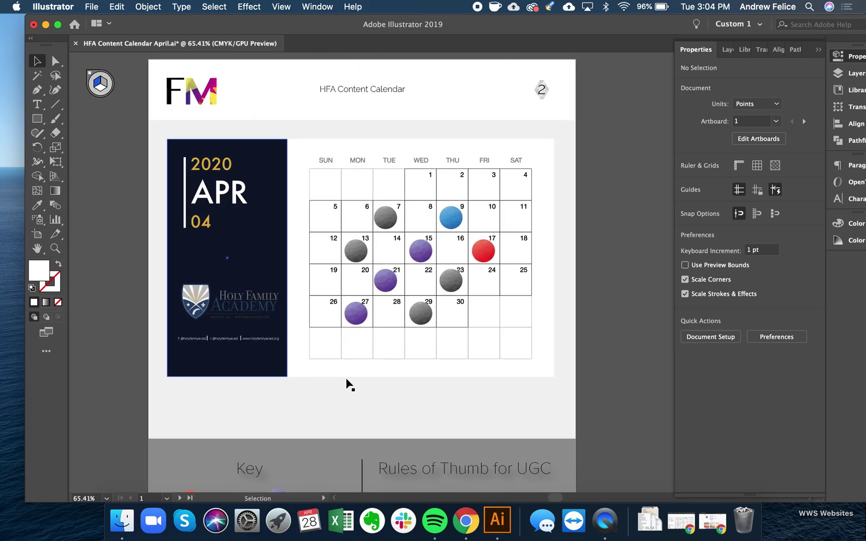
scroll(469, 219, "down", 5)
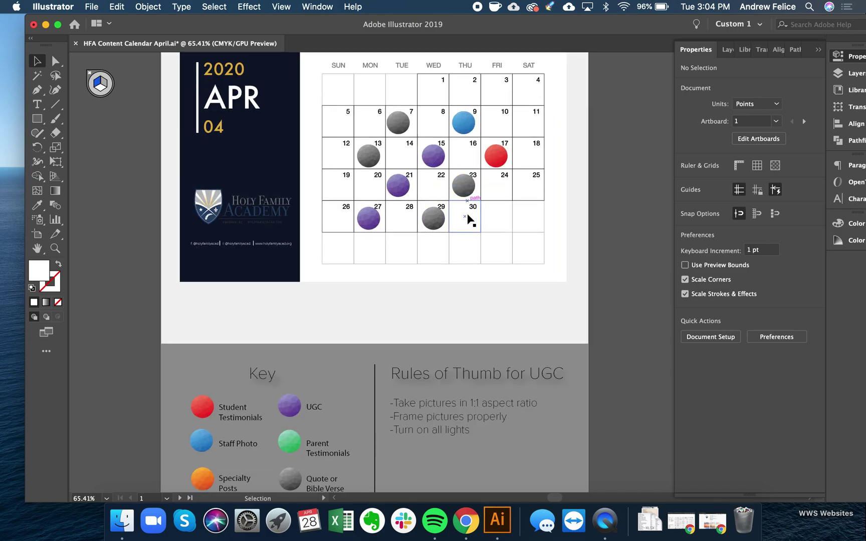
scroll(468, 219, "up", 1)
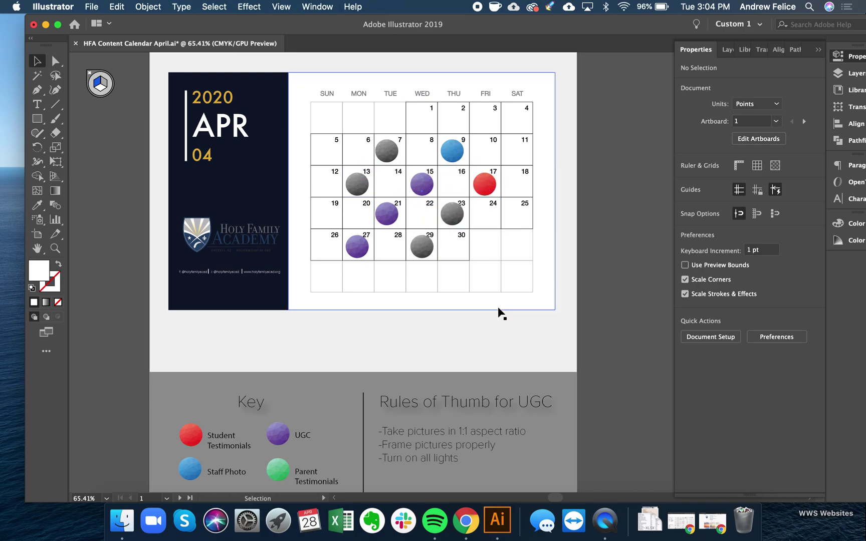
Switch to Chrome and look through the Holy Family Academy Instagram feed down to the three-part logo banner
key("ctrl+Up")
key("ctrl+Up")
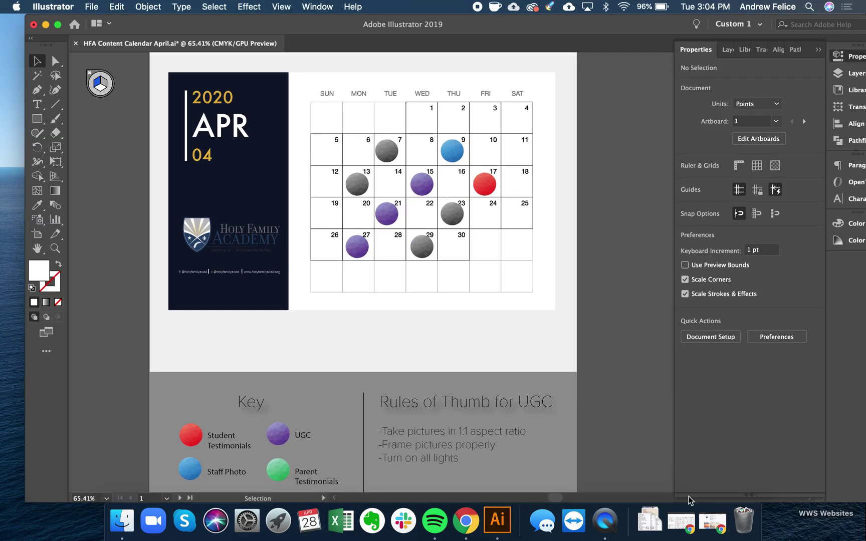
left_click(712, 521)
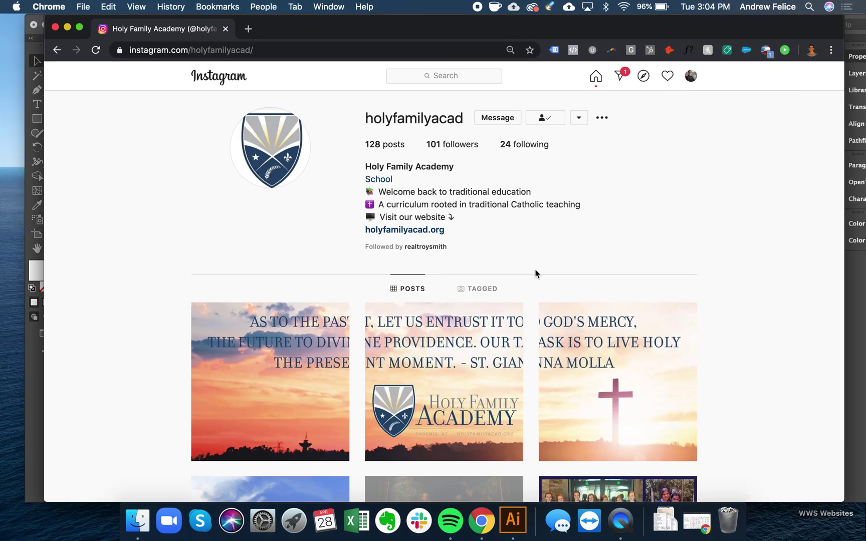
scroll(535, 273, "down", 15)
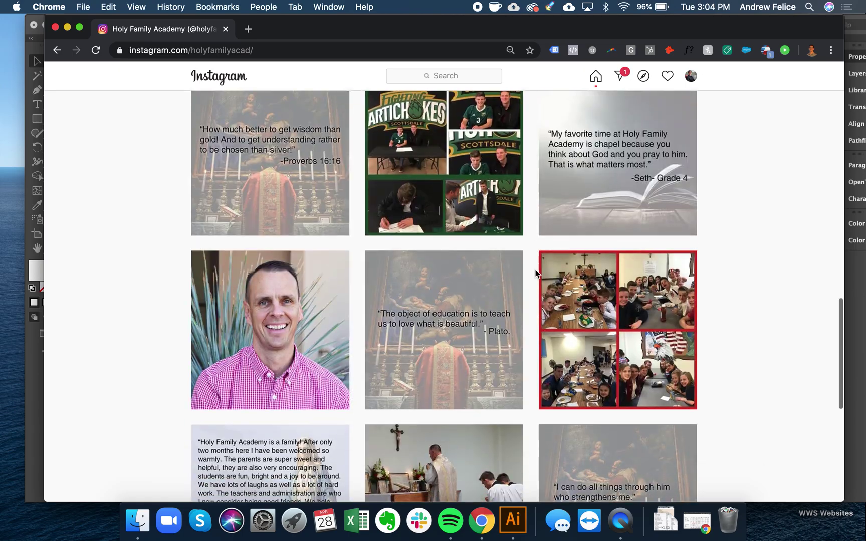
scroll(535, 273, "down", 8)
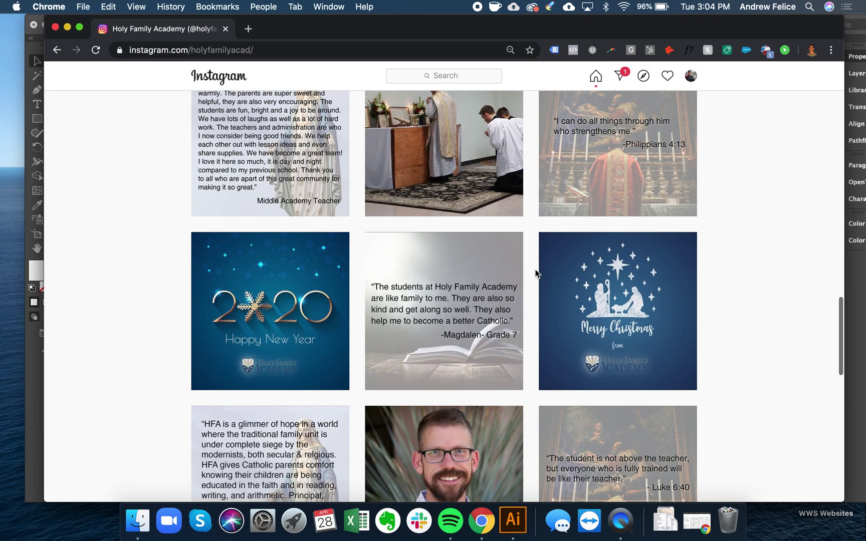
scroll(535, 273, "down", 10)
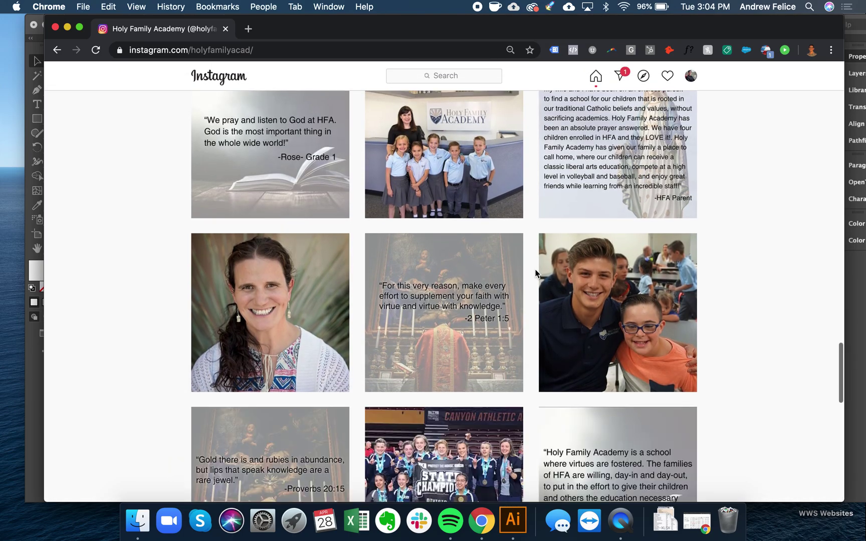
scroll(535, 273, "down", 12)
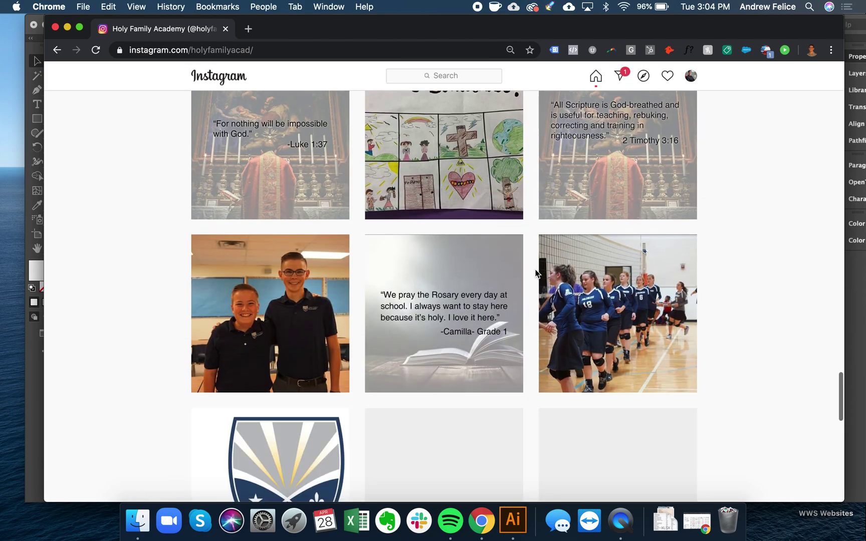
scroll(535, 274, "down", 4)
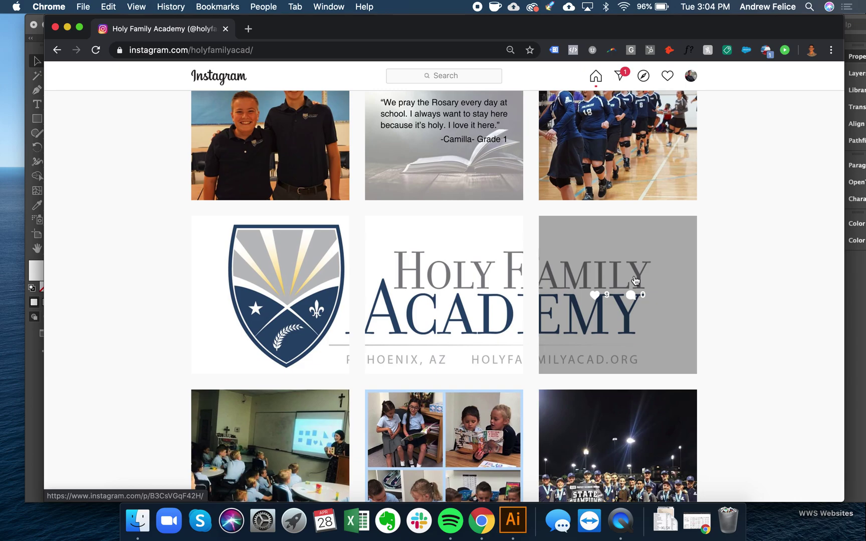
Review the mix of quotes, photos and testimonials from the logo banner back up to the newest Instagram posts
scroll(701, 273, "up", 5)
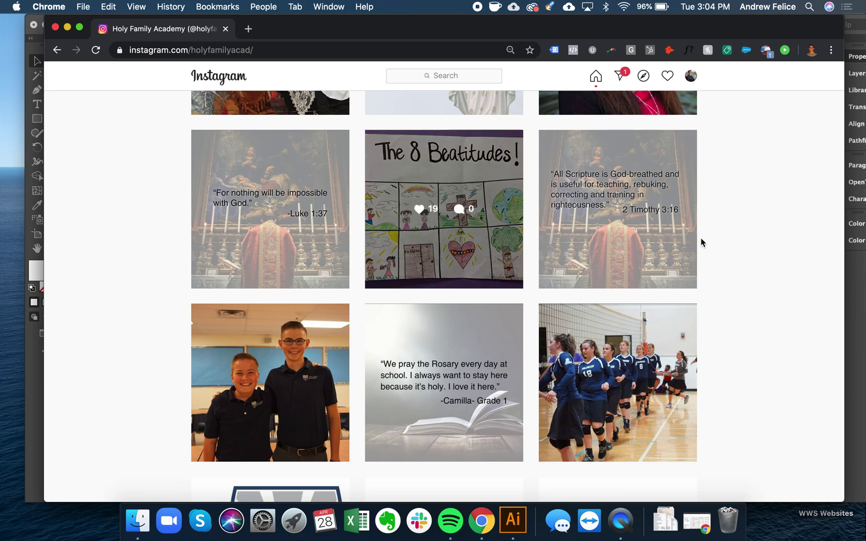
scroll(701, 238, "up", 2)
scroll(623, 392, "down", 1)
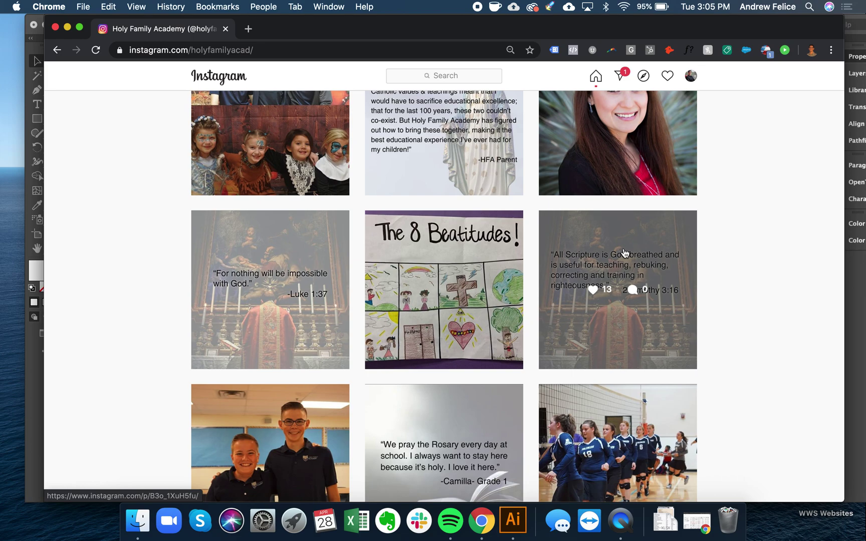
scroll(623, 253, "up", 2)
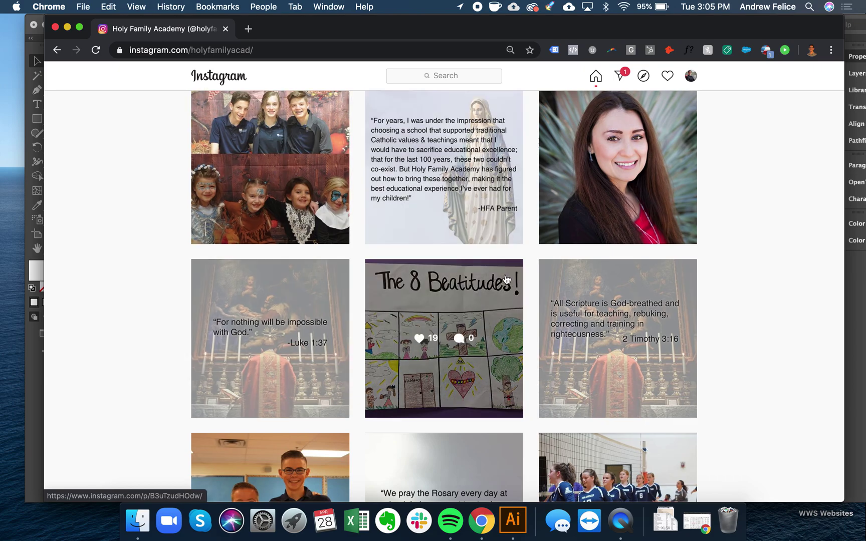
scroll(509, 333, "up", 10)
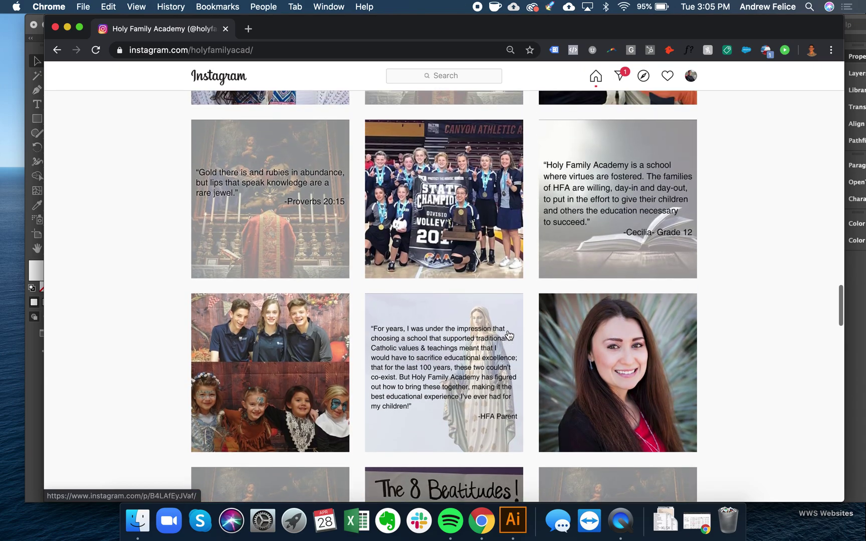
scroll(509, 335, "up", 10)
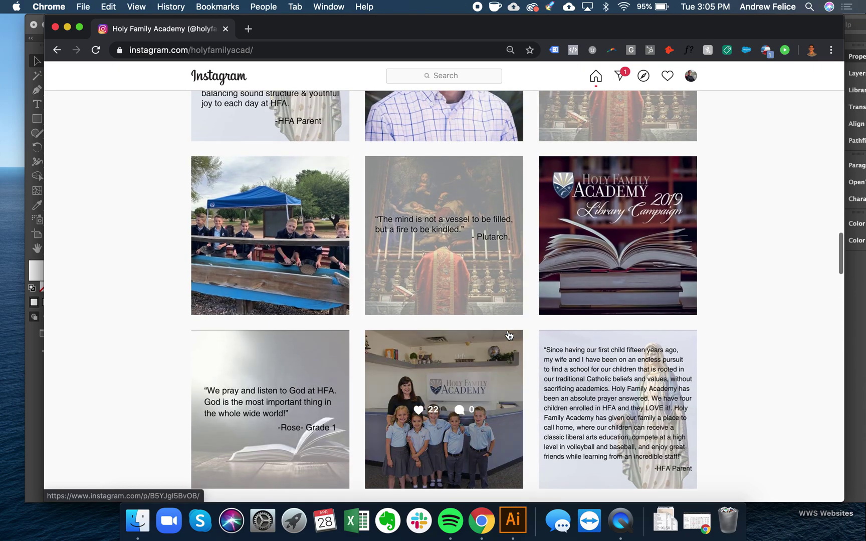
scroll(508, 334, "up", 7)
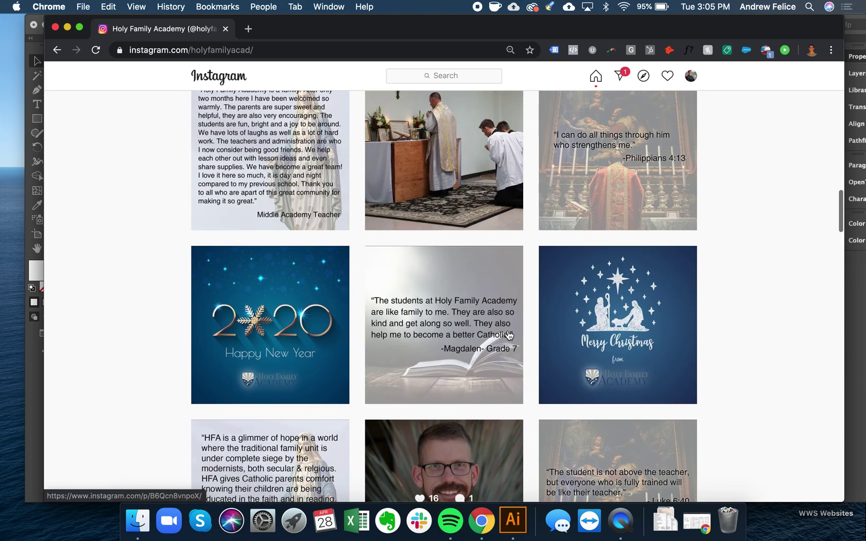
scroll(509, 336, "down", 3)
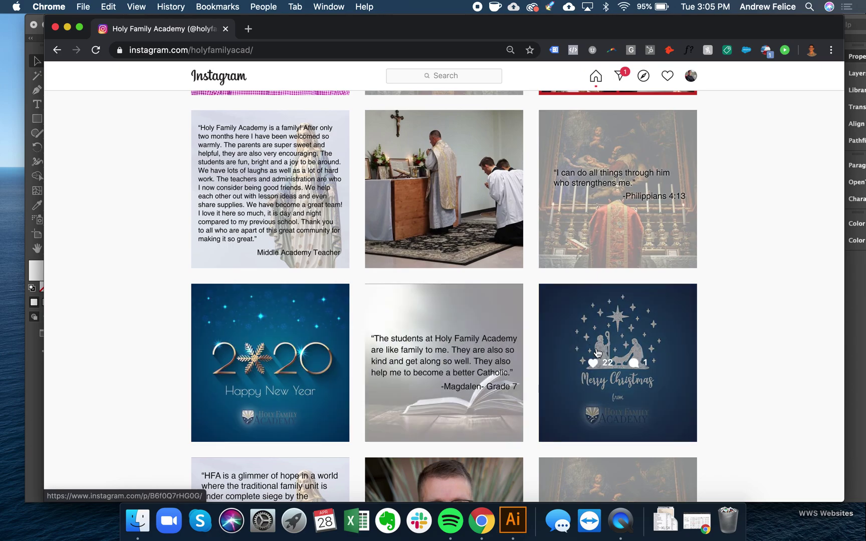
scroll(601, 362, "up", 3)
scroll(600, 362, "up", 8)
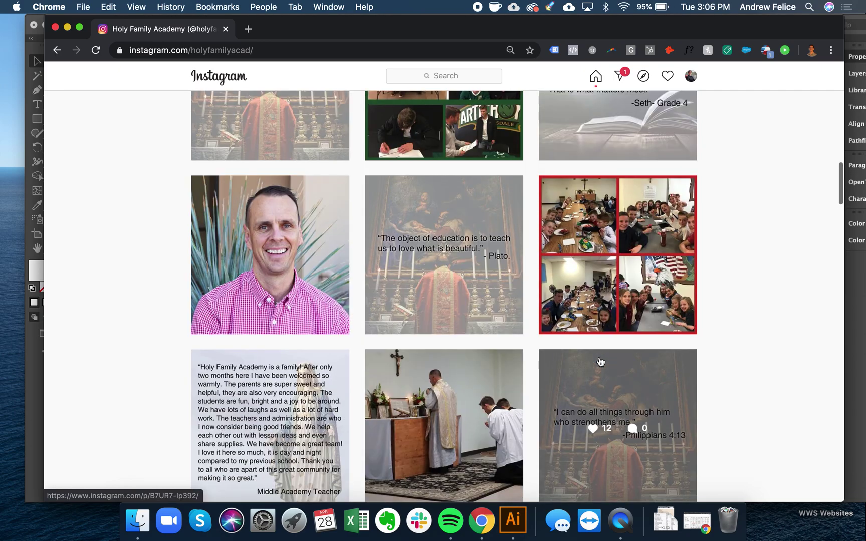
scroll(600, 362, "up", 10)
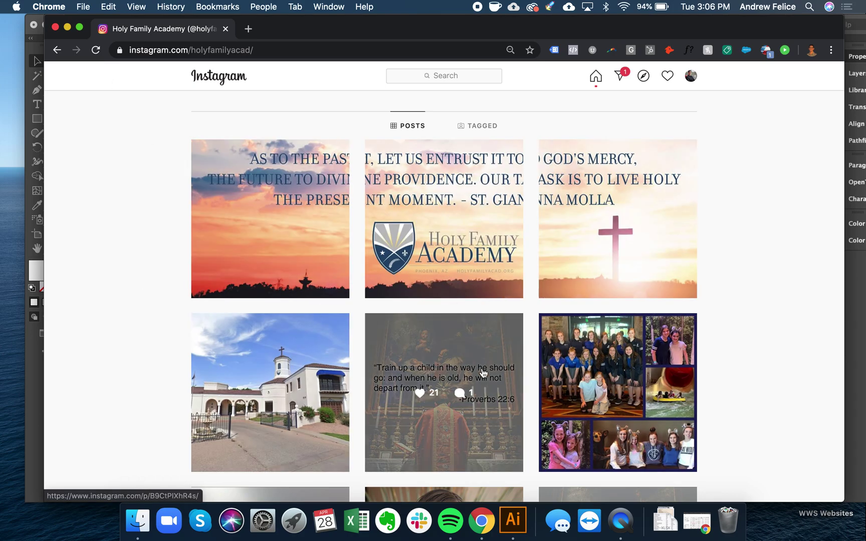
Switch to Illustrator and review the post markers on the April calendar against the colour key below it
key("ctrl+Up")
left_click(268, 330)
left_click_drag(458, 213, 456, 211)
scroll(393, 165, "down", 3)
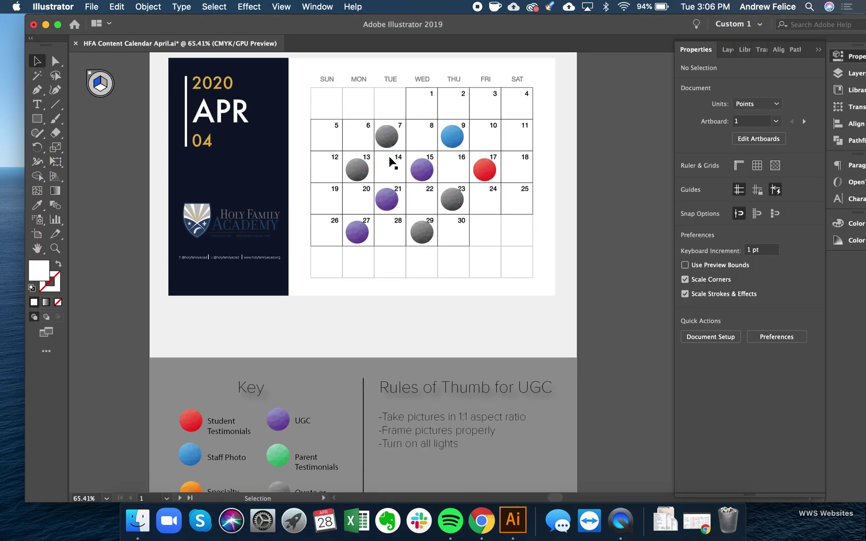
left_click(387, 104)
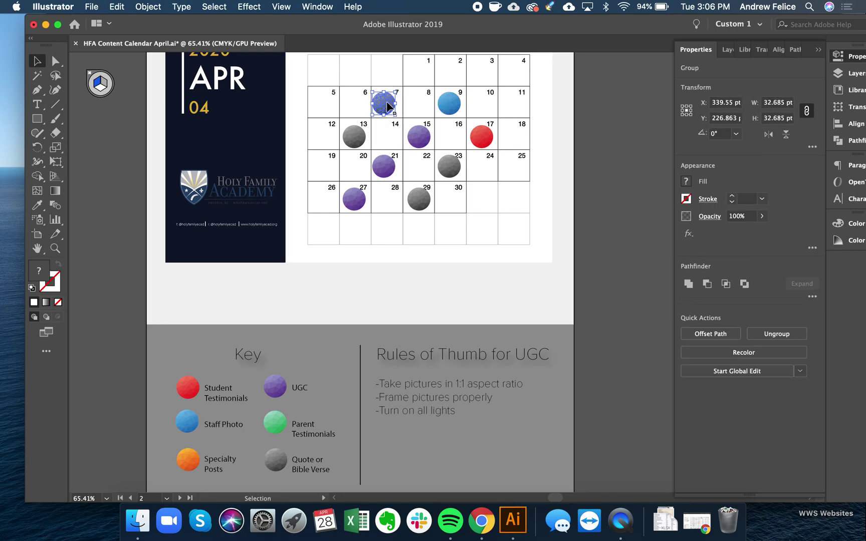
left_click_drag(389, 107, 391, 109)
left_click(455, 226)
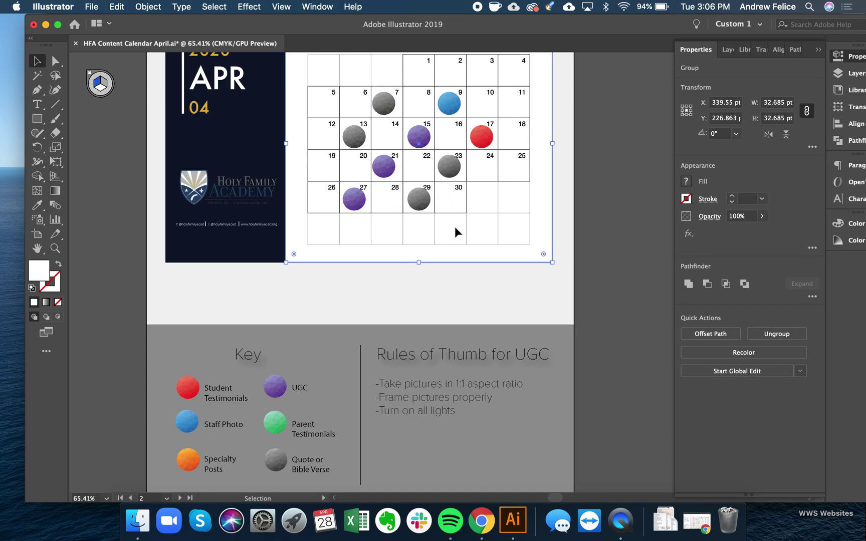
left_click(607, 239)
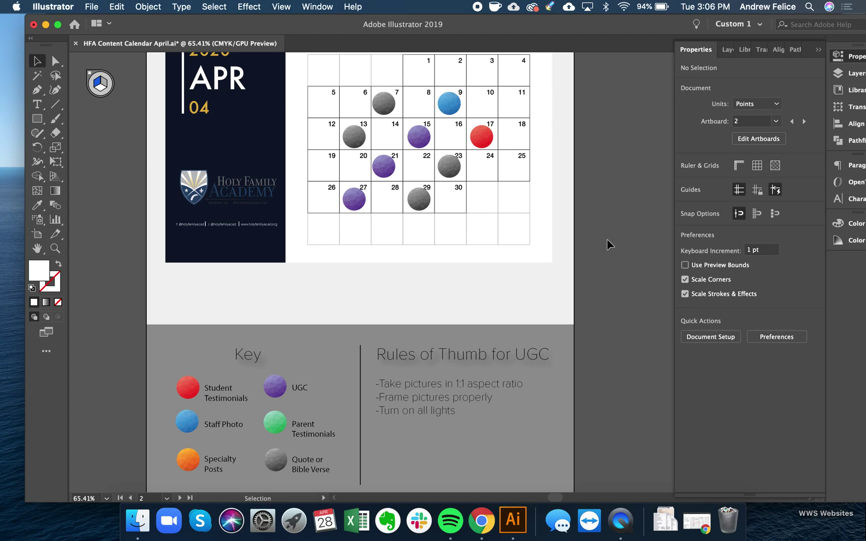
scroll(546, 236, "up", 3)
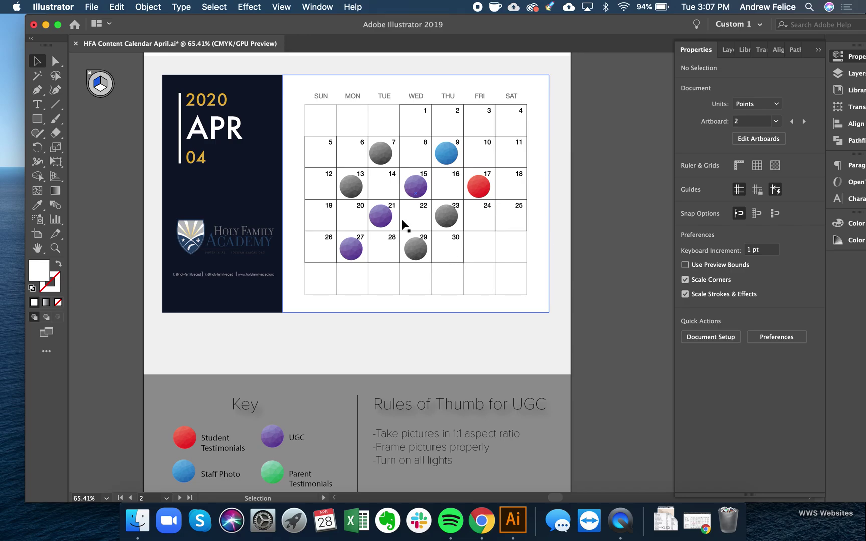
Read the caption and date of the leftmost sunset banner post on Instagram in Chrome, and return to Illustrator
key("ctrl+Up")
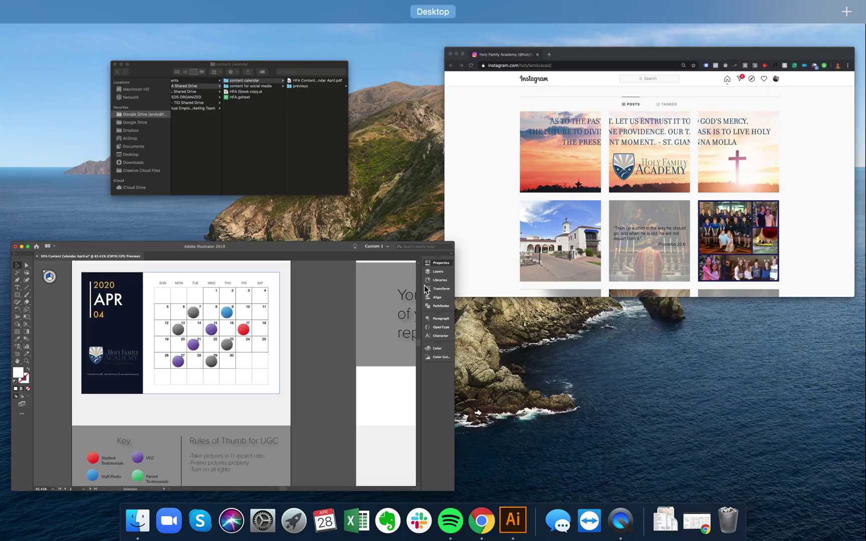
left_click(617, 191)
scroll(620, 191, "up", 3)
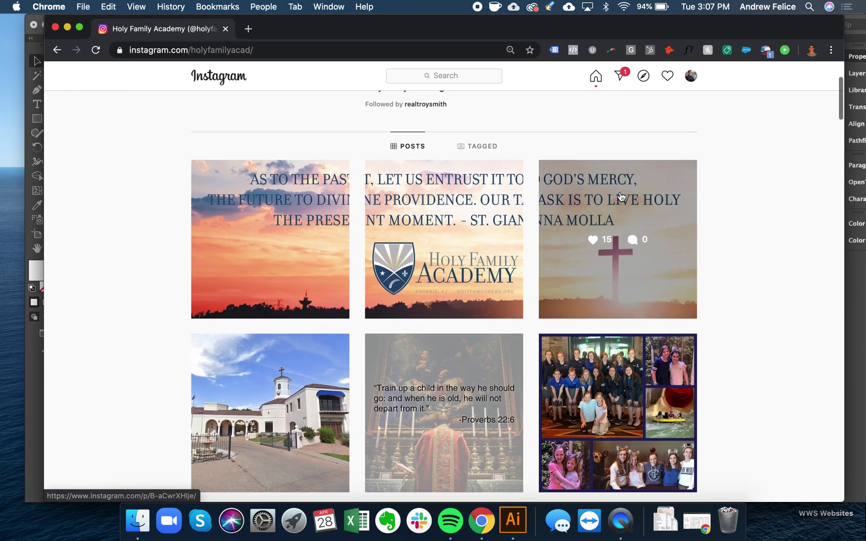
left_click(278, 259)
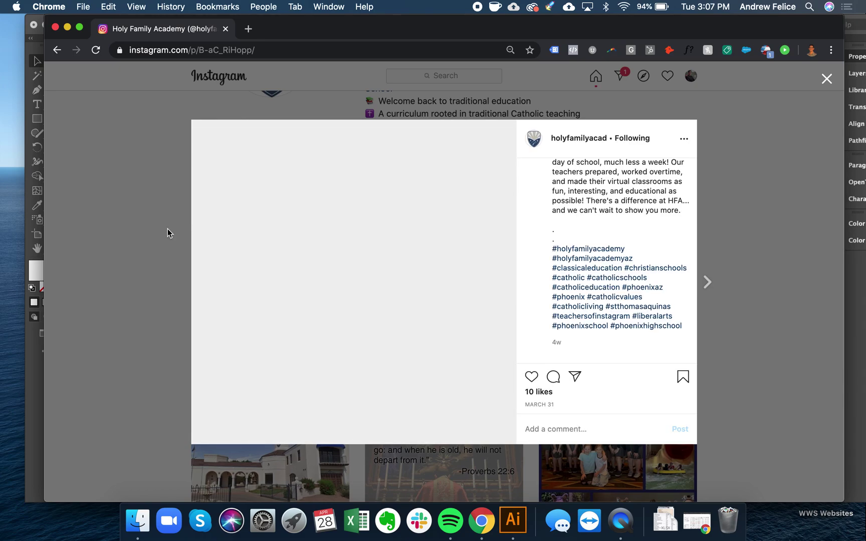
scroll(599, 293, "down", 1)
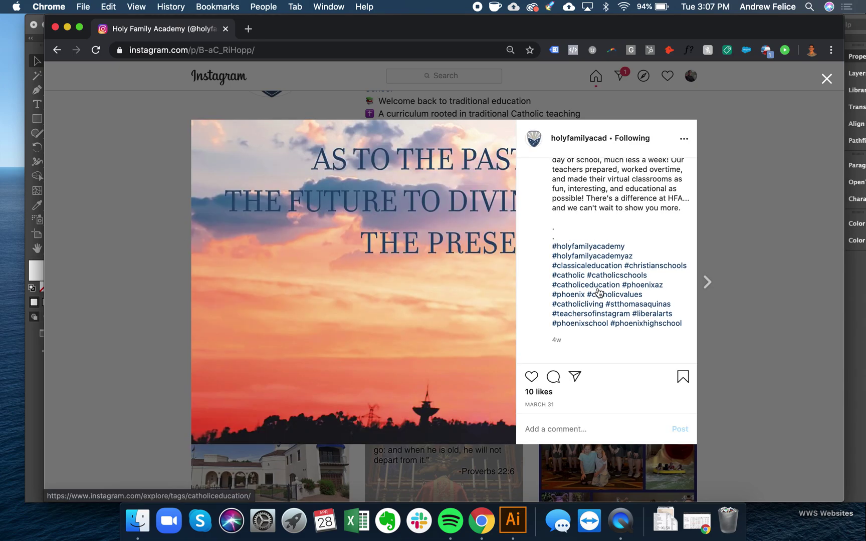
left_click(130, 310)
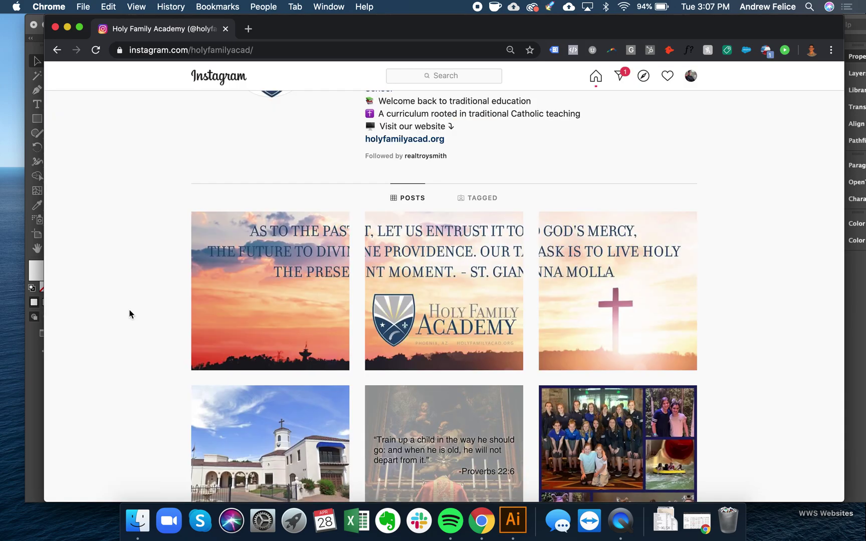
left_click(31, 368)
left_click(380, 153)
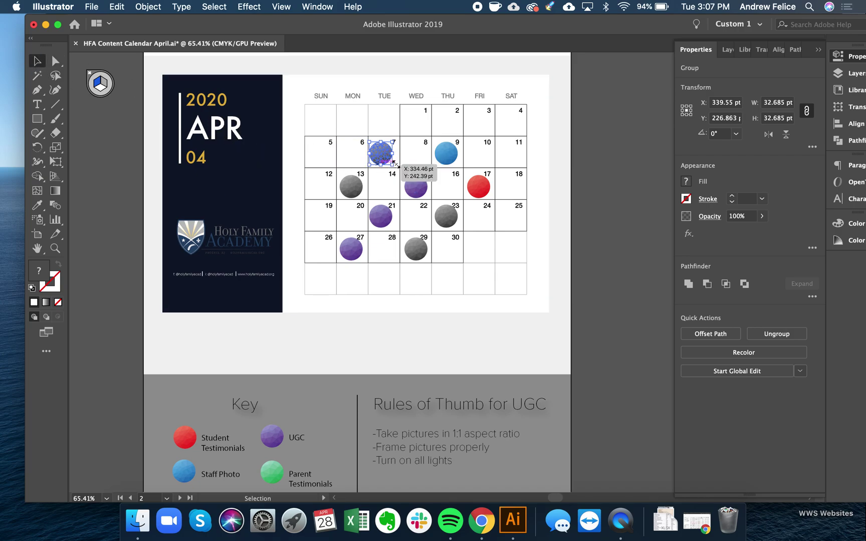
left_click(91, 188)
left_click(56, 62)
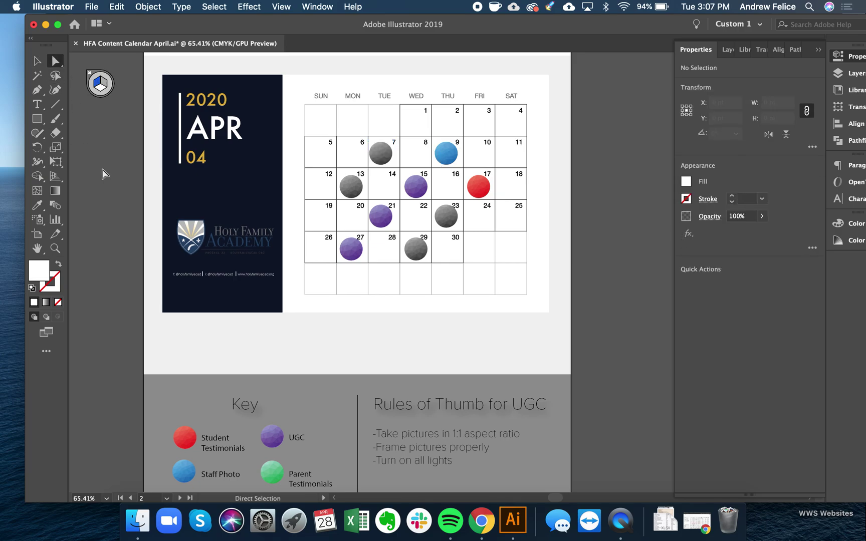
left_click(199, 162)
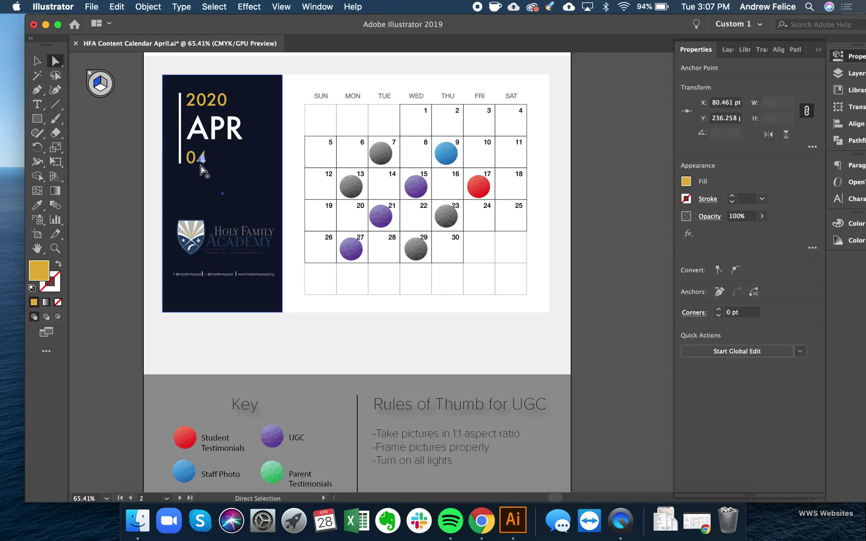
left_click(37, 62)
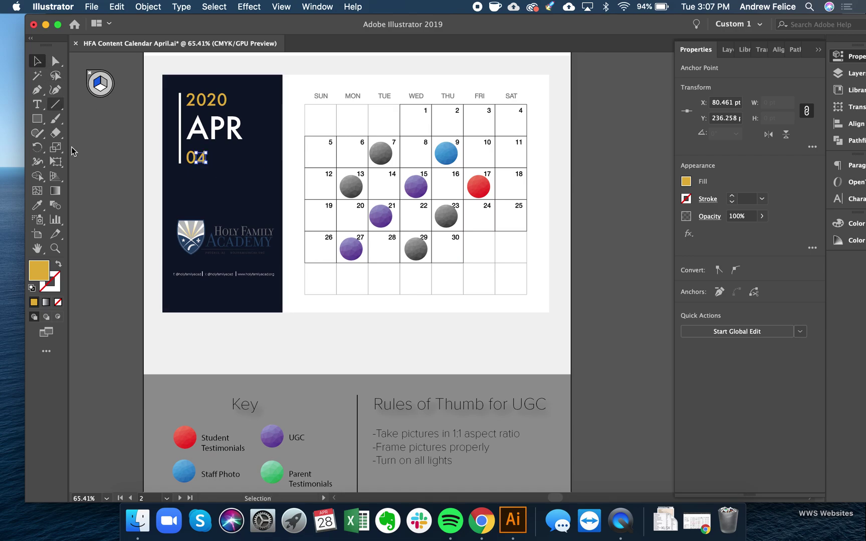
left_click(104, 157)
Move all nine coloured post markers off the April calendar onto the empty canvas between pages 2 and 3
left_click(381, 153)
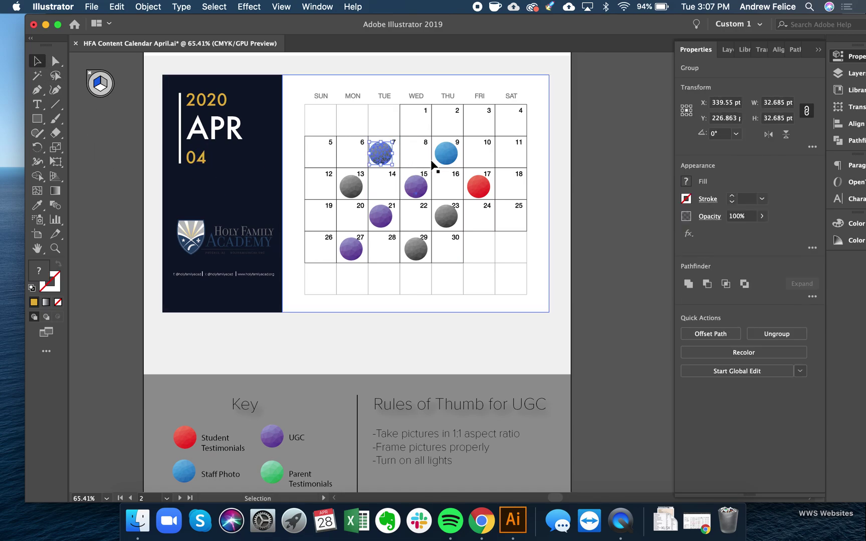
left_click(445, 157, "shift")
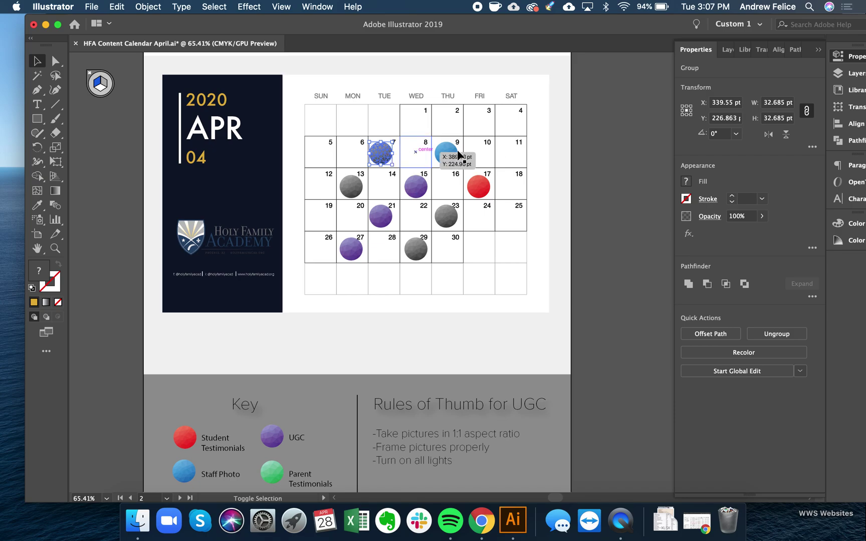
left_click(351, 186, "shift")
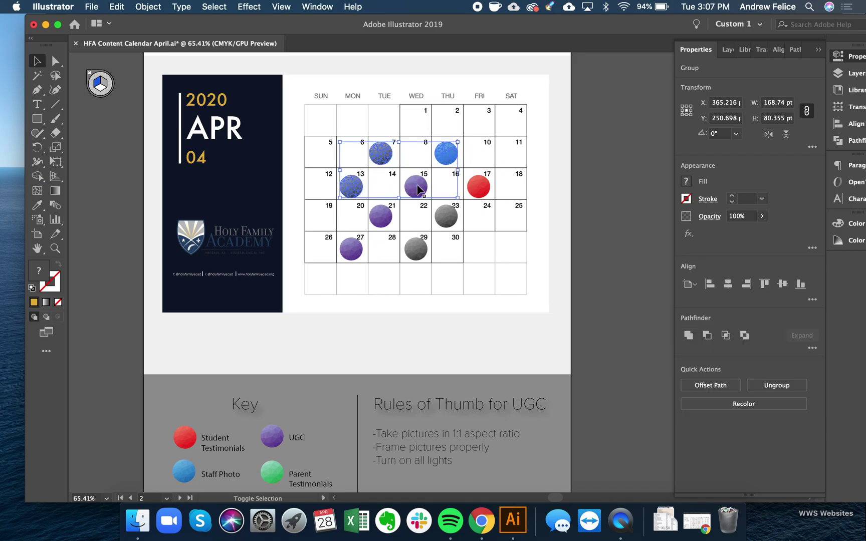
left_click(471, 188, "shift")
left_click(381, 216, "shift")
left_click(444, 216, "shift")
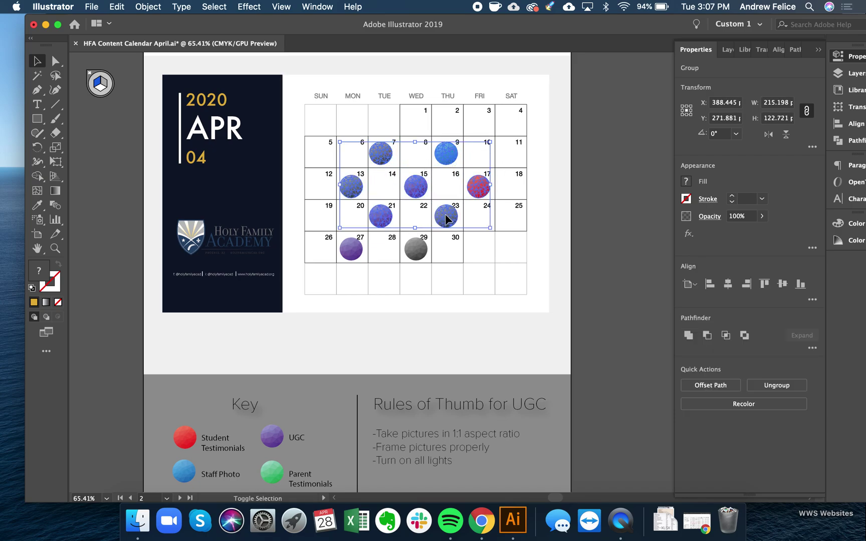
left_click(350, 249, "shift")
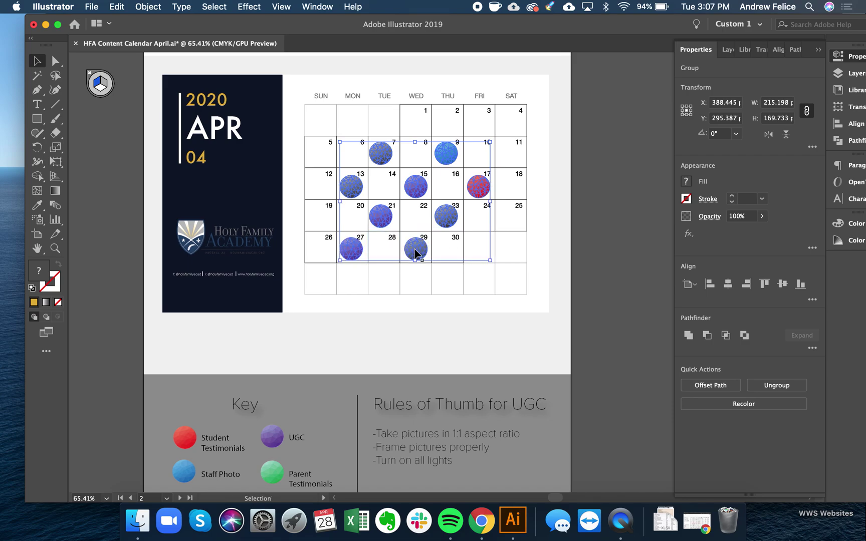
left_click_drag(414, 248, 646, 281)
left_click(620, 133)
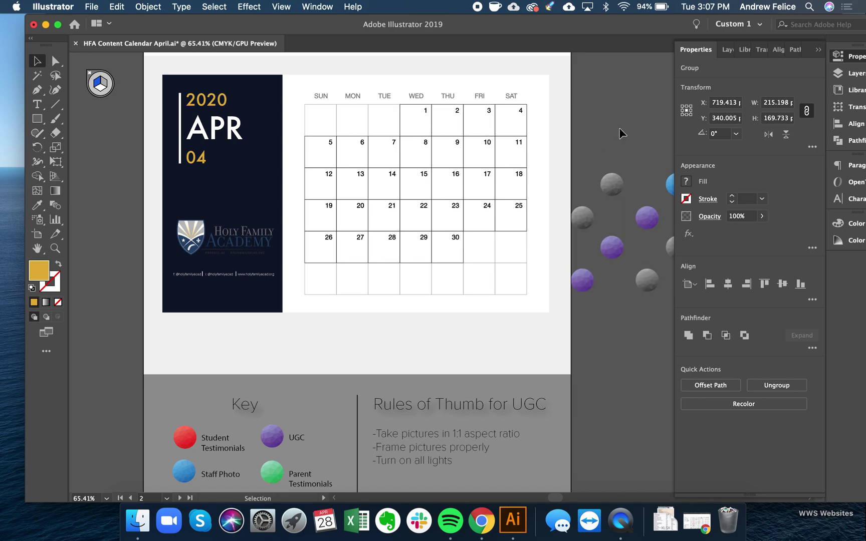
Delete the April calendar's white background rectangle and its day grid from page 2, keeping the page's light grey background
scroll(616, 199, "right", 5)
left_click(323, 215)
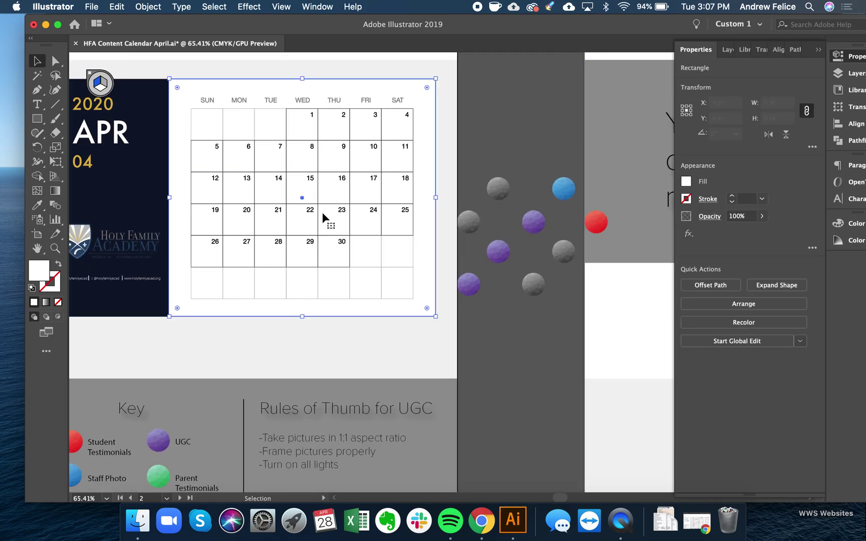
scroll(323, 212, "left", 3)
key("super+shift+a")
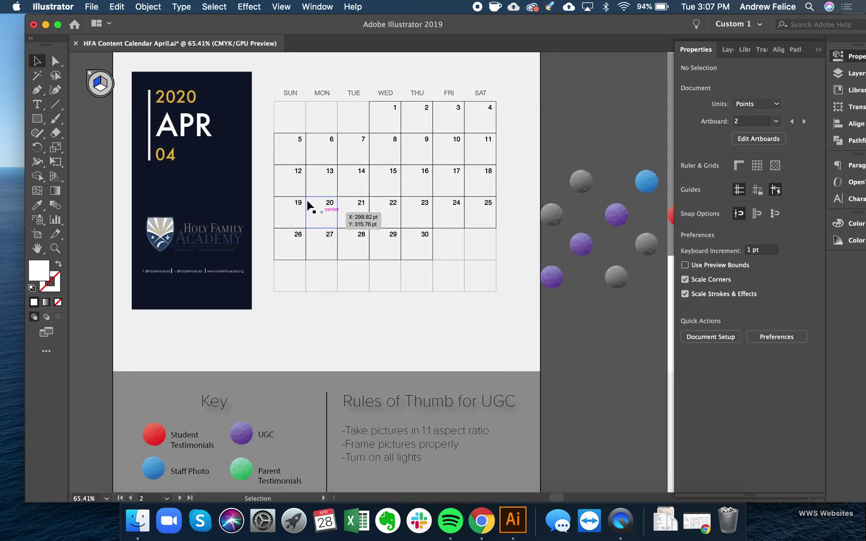
left_click(313, 190)
key("super+shift+a")
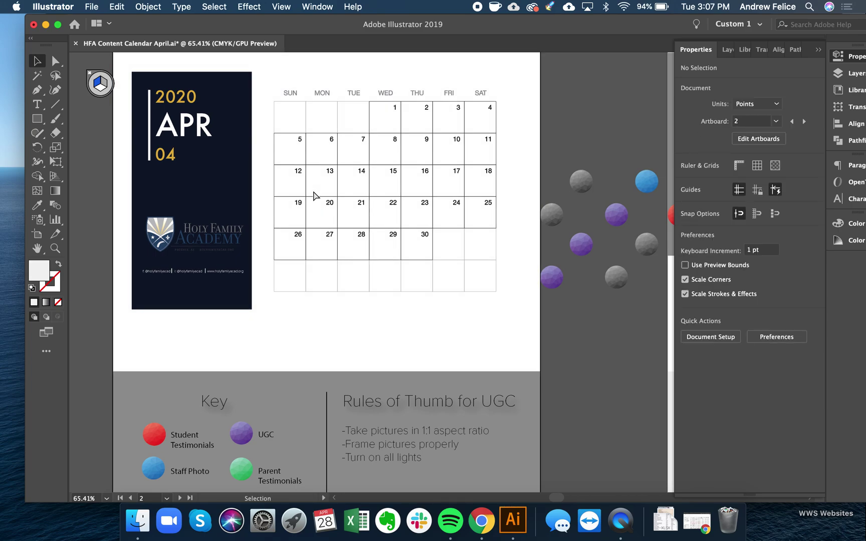
left_click(314, 193)
left_click(342, 226)
key("Delete")
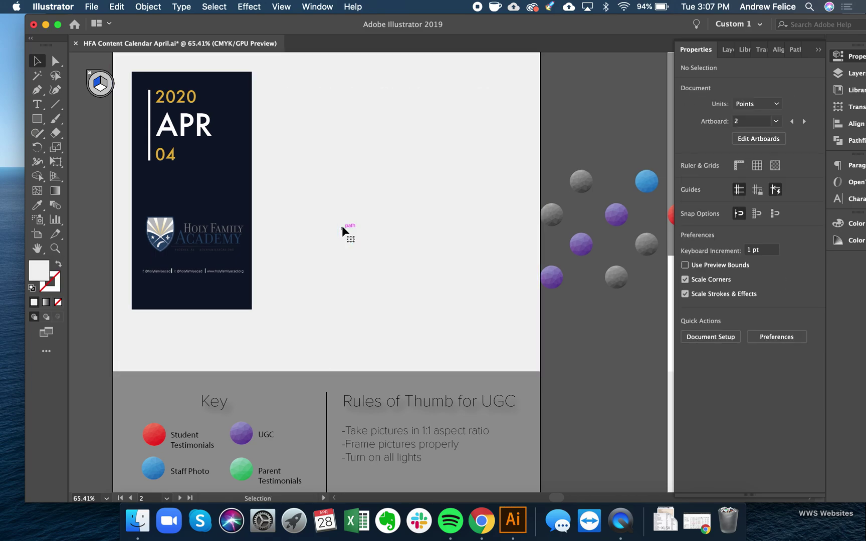
Delete the dark blue side panel and the "2020 APR 04" heading from page 2
left_click(235, 187)
key("Delete")
left_click(171, 131)
key("Delete")
Copy the May day grid and the "2020 MAY 05" heading from the yearly calendar templates above the pages
scroll(183, 180, "down", 2)
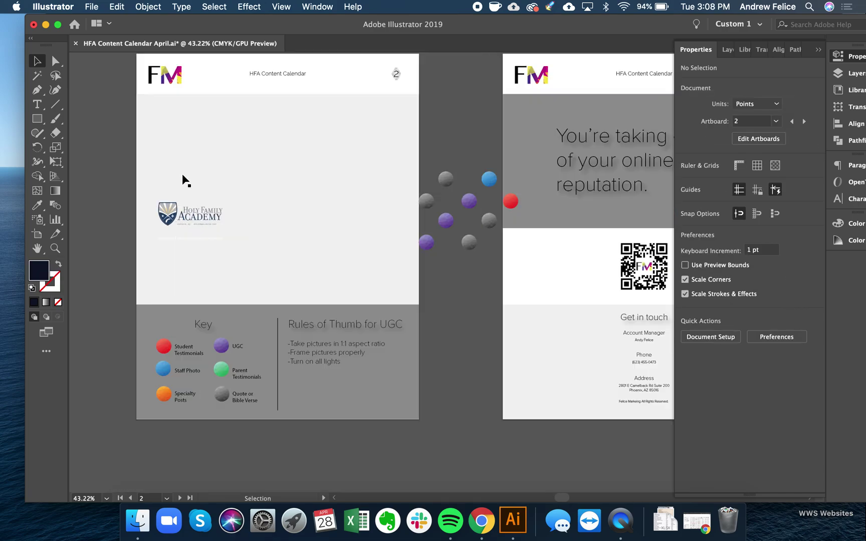
scroll(184, 180, "down", 3)
scroll(183, 180, "up", 8)
scroll(183, 180, "left", 4)
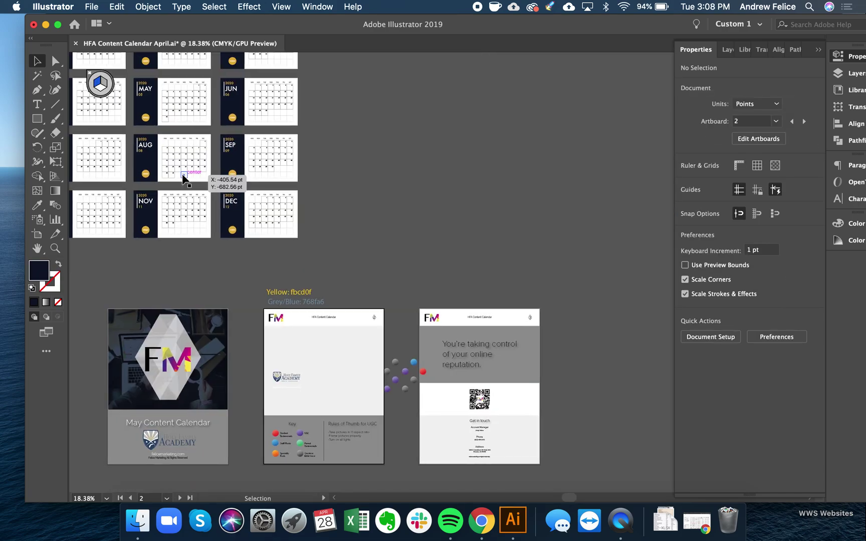
scroll(194, 180, "left", 3)
scroll(194, 180, "up", 1)
scroll(253, 120, "up", 3)
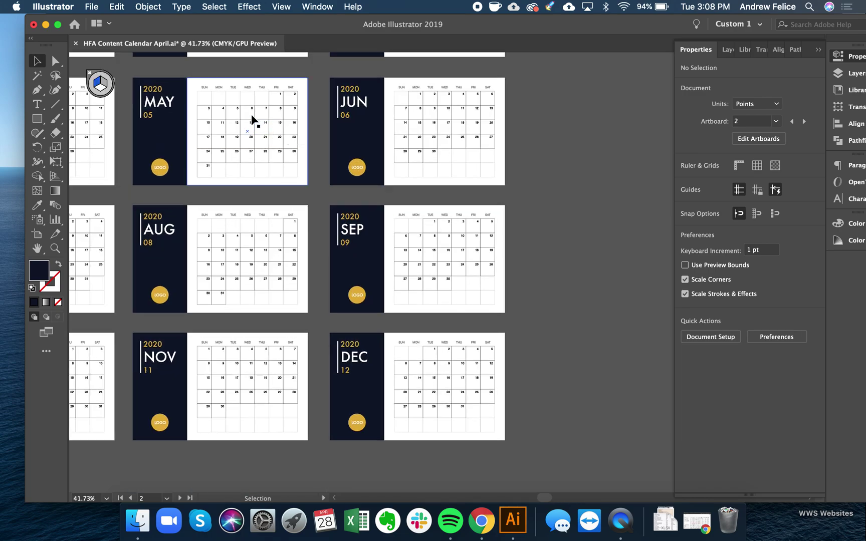
scroll(252, 120, "up", 2)
scroll(252, 120, "left", 2)
left_click(235, 173)
left_click(257, 176)
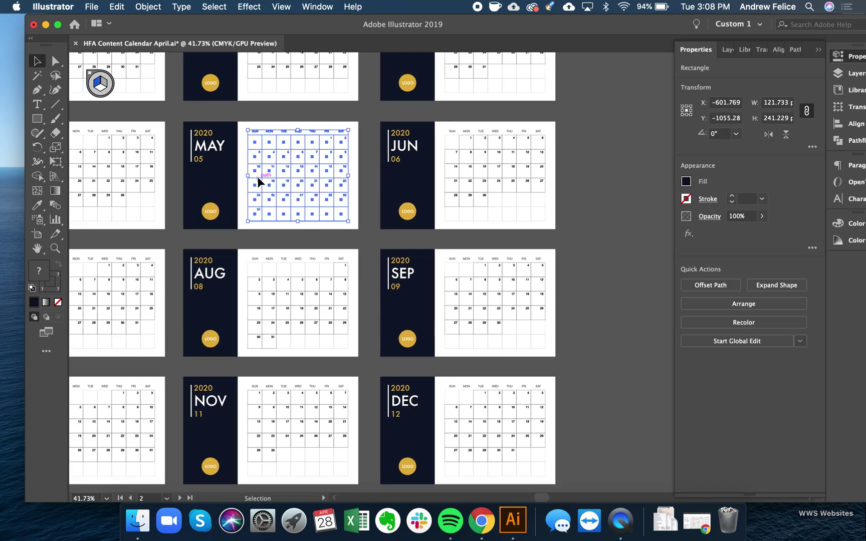
scroll(255, 176, "up", 3)
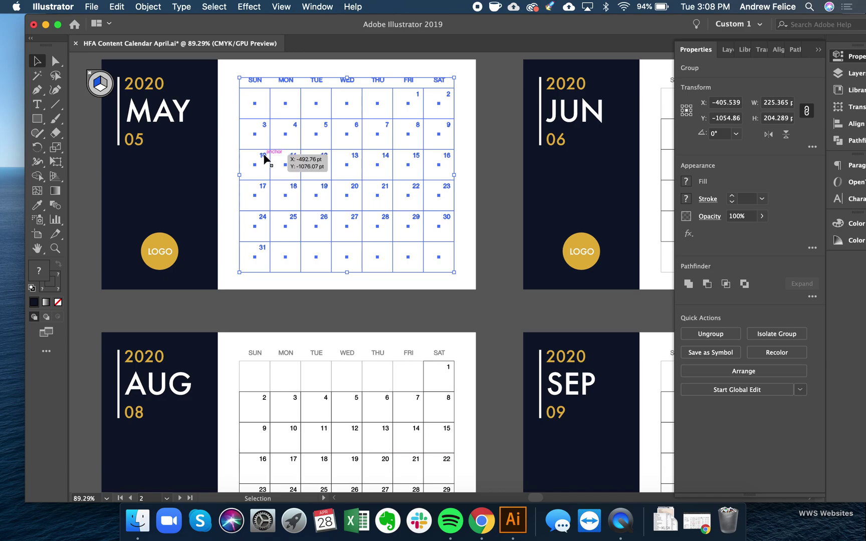
left_click(177, 122, "shift")
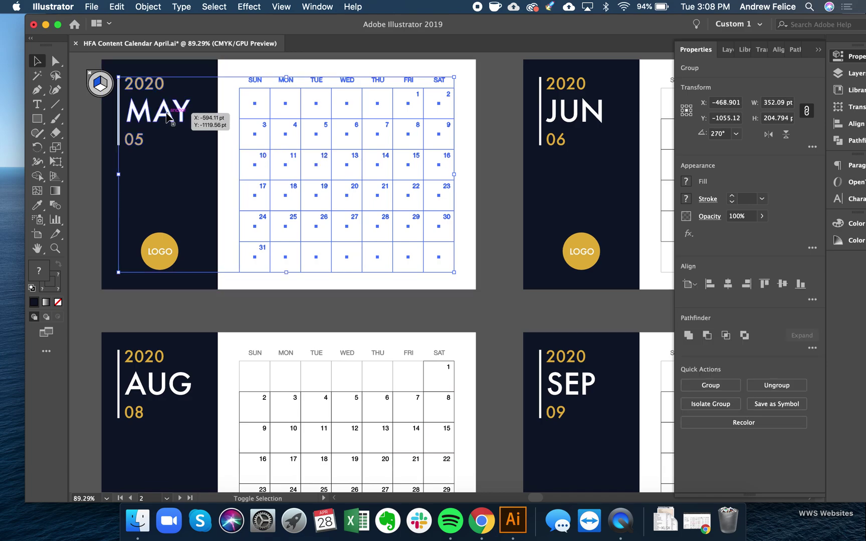
left_click(128, 138, "shift")
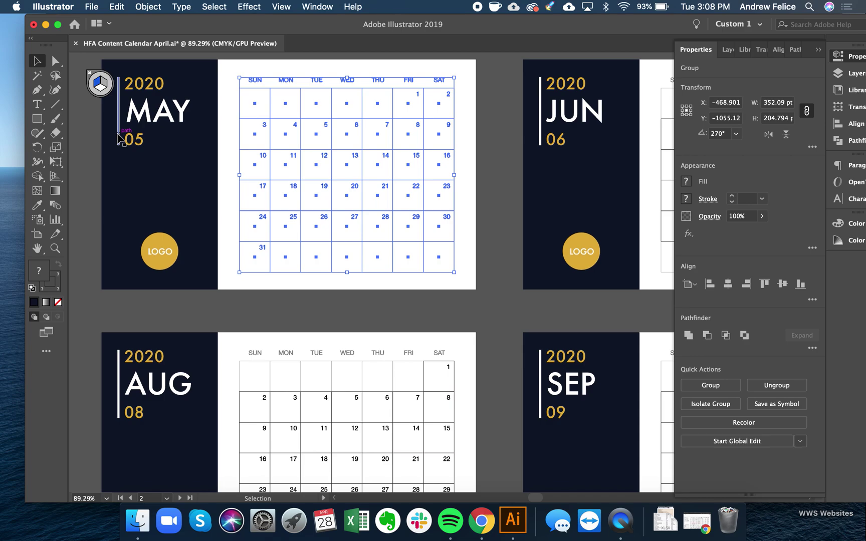
left_click(166, 112, "shift")
left_click(264, 155, "shift")
left_click(264, 156, "shift")
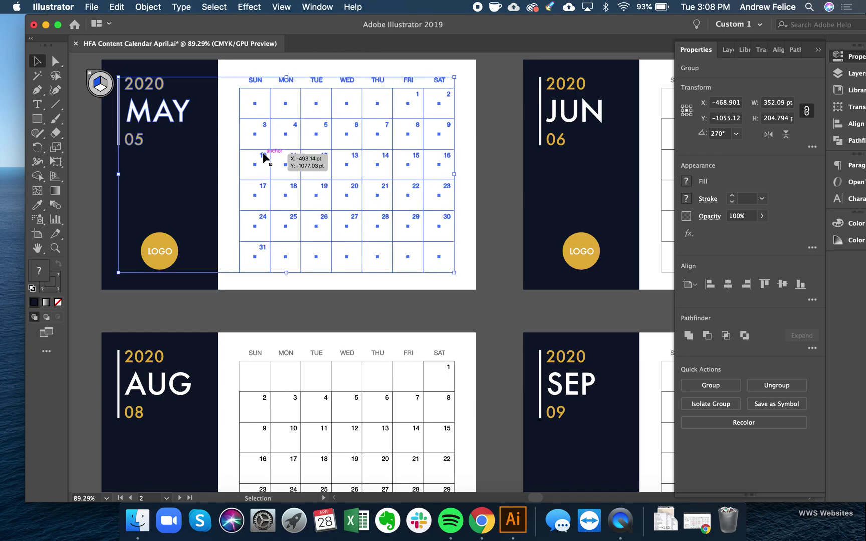
Paste the May day grid and heading onto page 2 of the content calendar
scroll(266, 159, "down", 15)
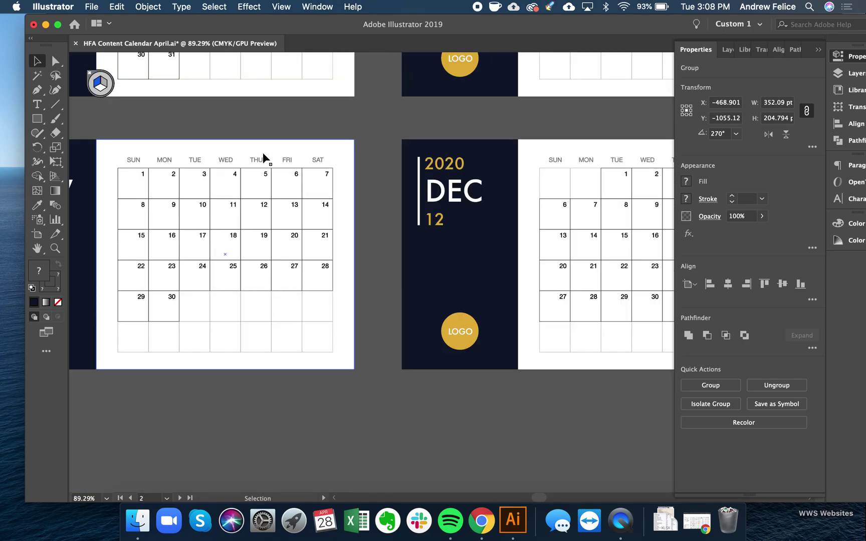
scroll(265, 158, "down", 5)
scroll(266, 158, "down", 8)
scroll(265, 159, "right", 5)
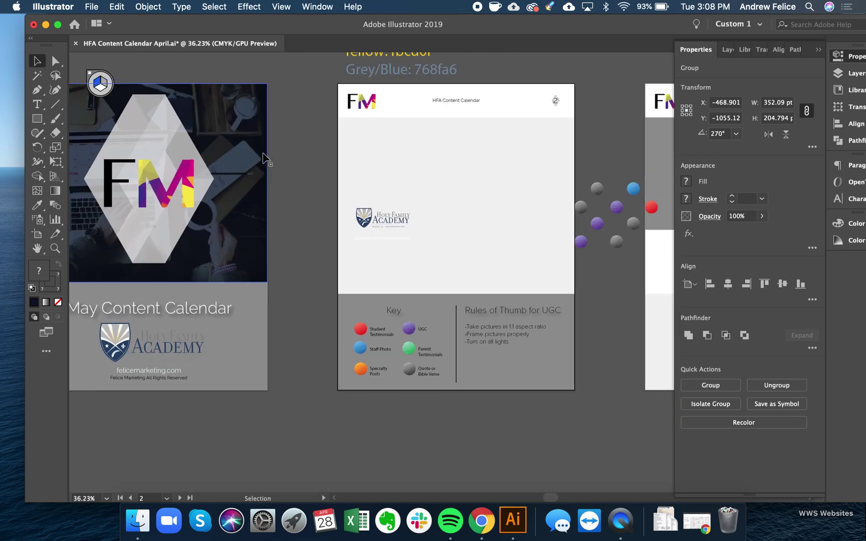
scroll(266, 158, "up", 2)
key("cmd+v")
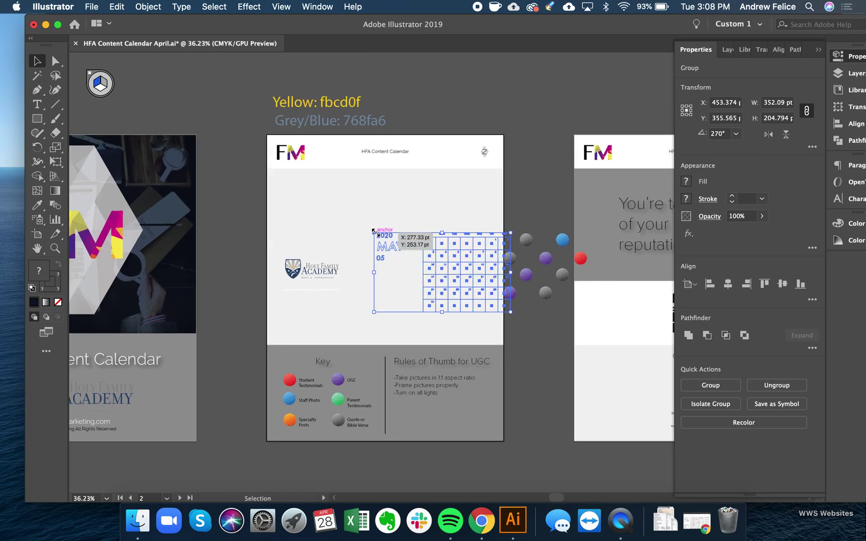
Enlarge the pasted May grid and heading to about 555 × 323 pt and position them within page 2's light grey area
left_click_drag(373, 231, 289, 187)
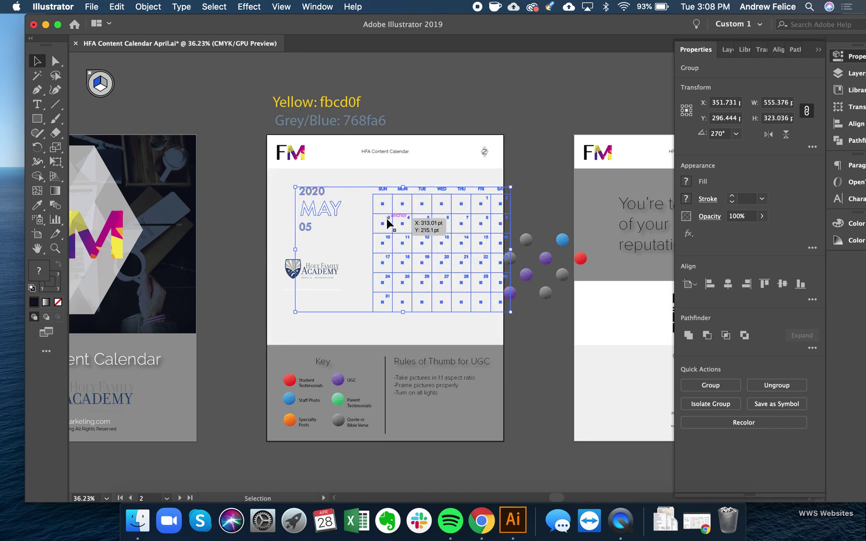
mouse_move(391, 223)
left_mouse_down()
mouse_move(368, 218)
mouse_move(380, 223)
left_mouse_up()
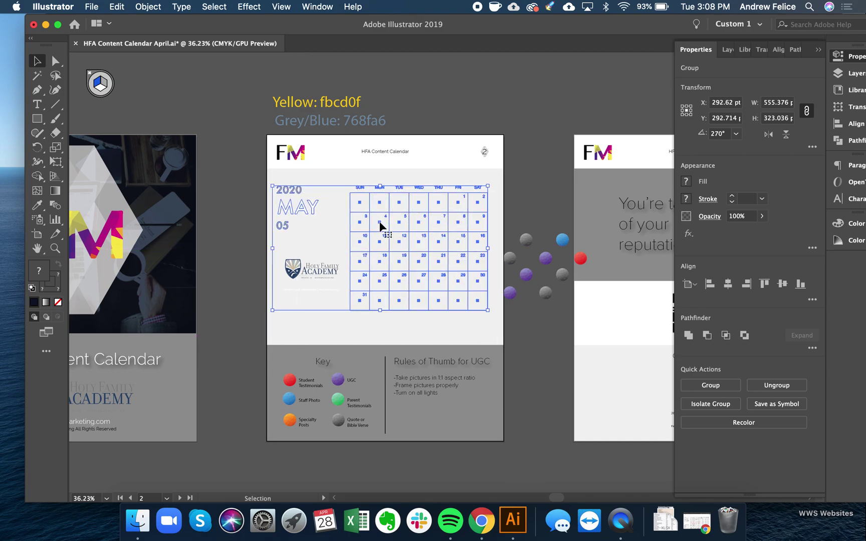
right_click(378, 221)
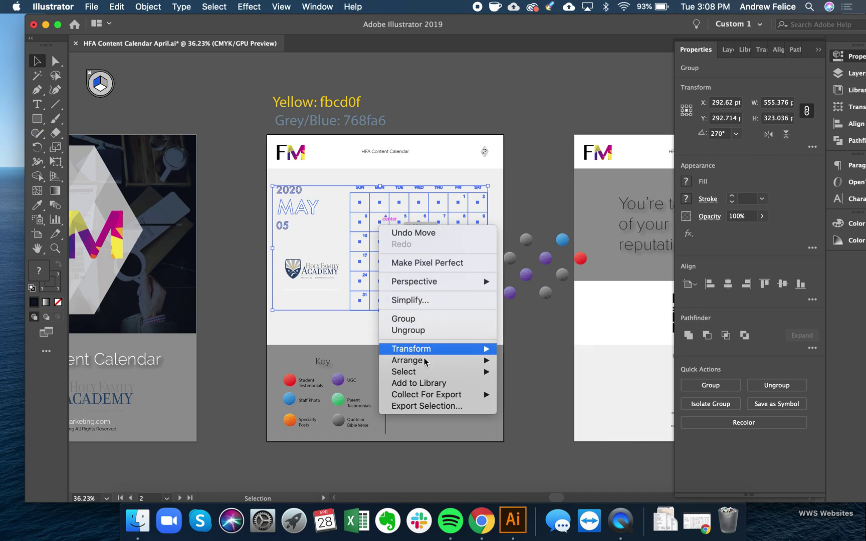
left_click(522, 357)
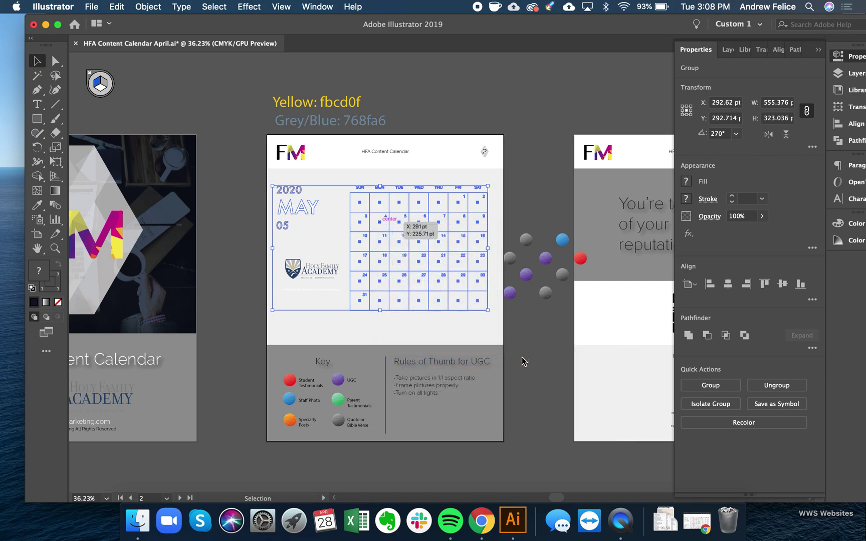
left_click(528, 195)
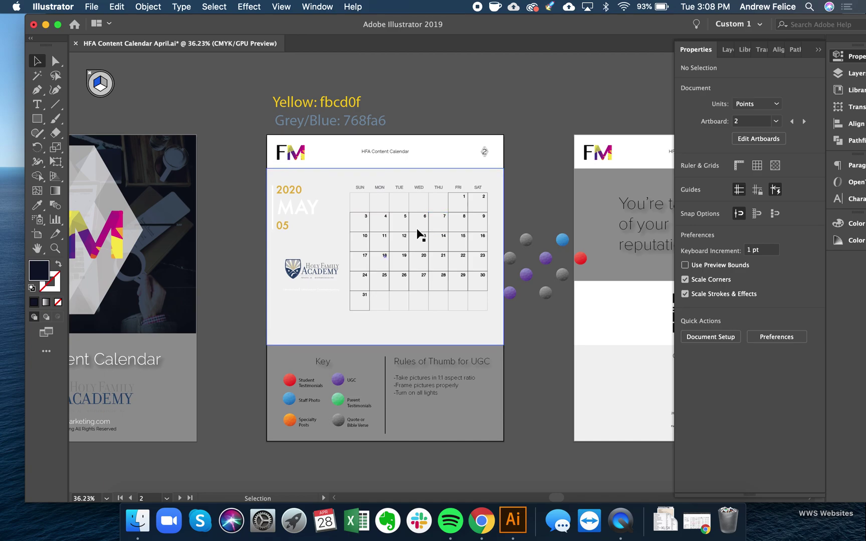
Undo the move, enlargement and pasting of the May grid and heading on page 2
scroll(420, 235, "down", 5)
scroll(419, 235, "up", 3)
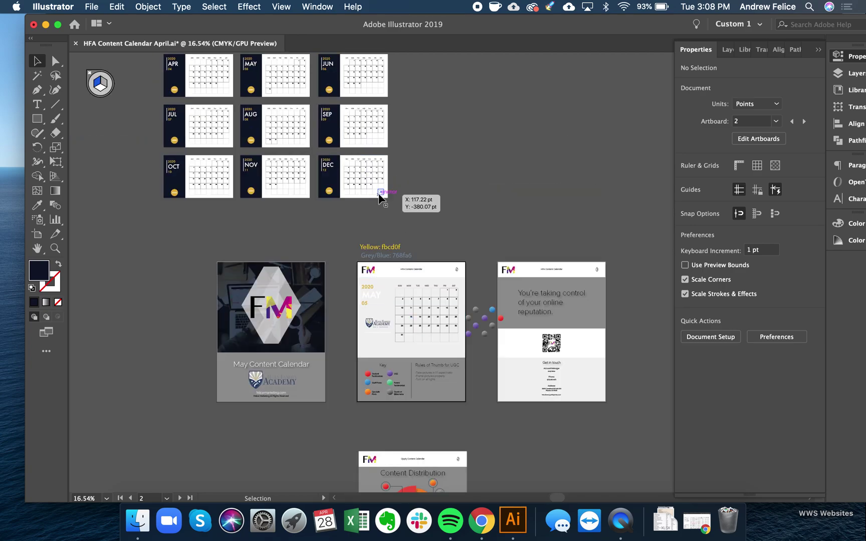
scroll(283, 130, "up", 2)
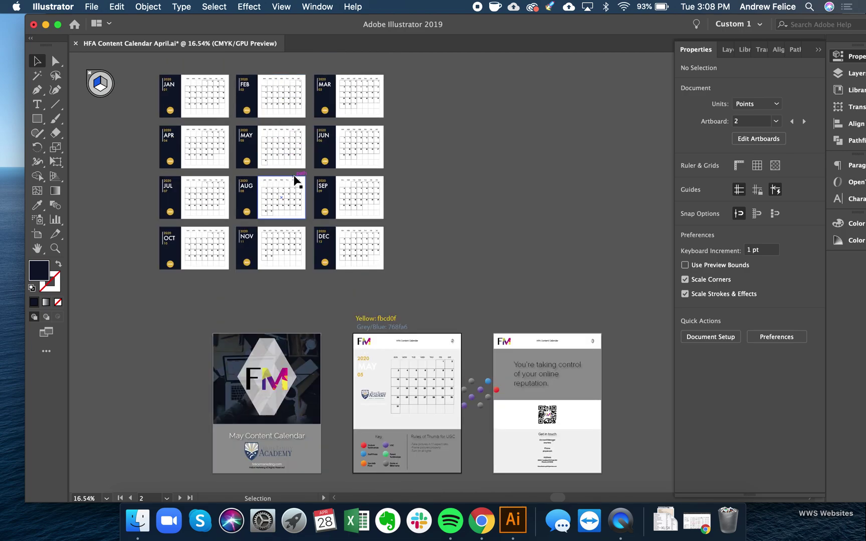
scroll(296, 180, "up", 5)
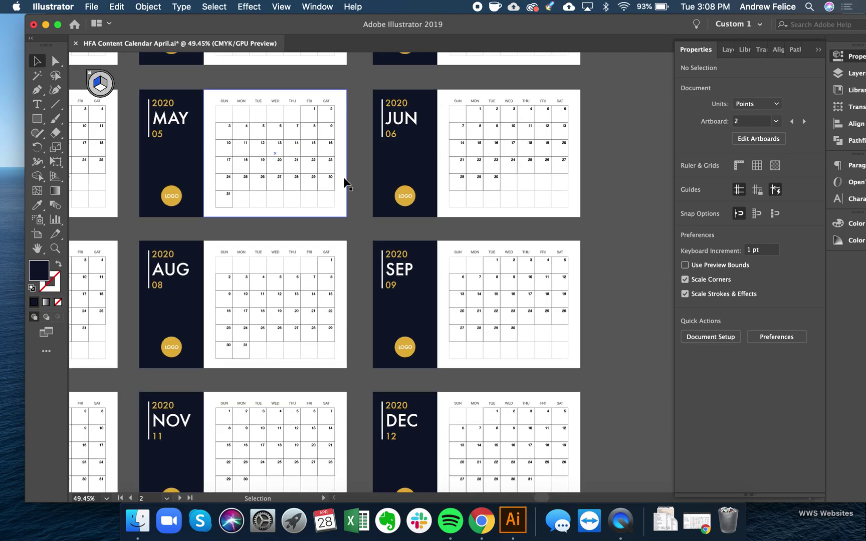
scroll(355, 221, "down", 7)
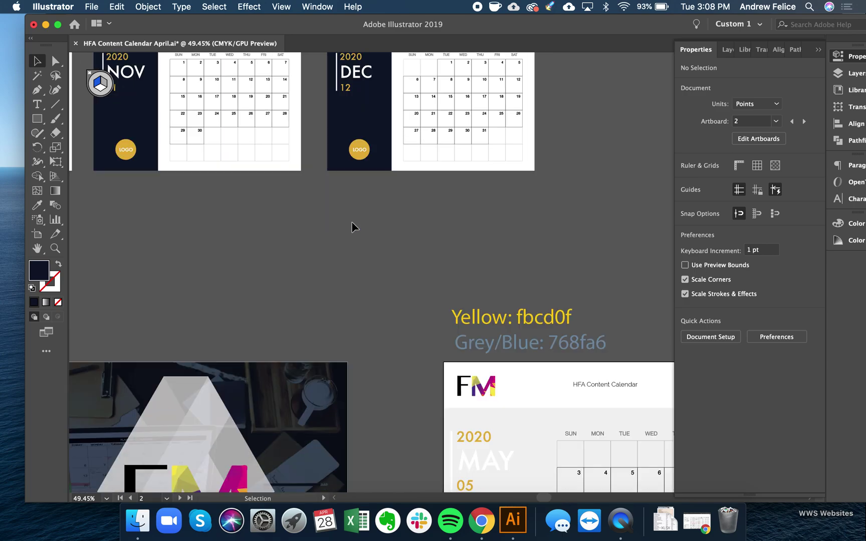
scroll(352, 225, "down", 4)
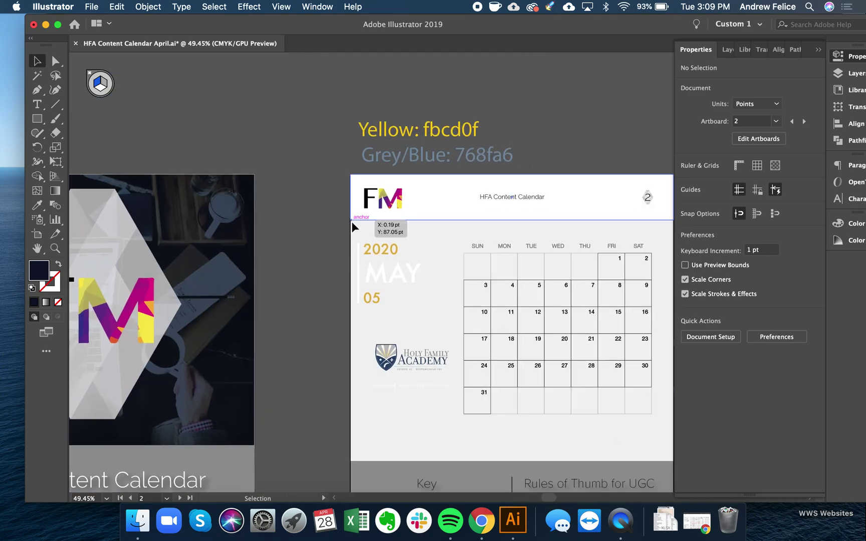
key("a")
key("super+z")
key("super+z")
key("super+z")
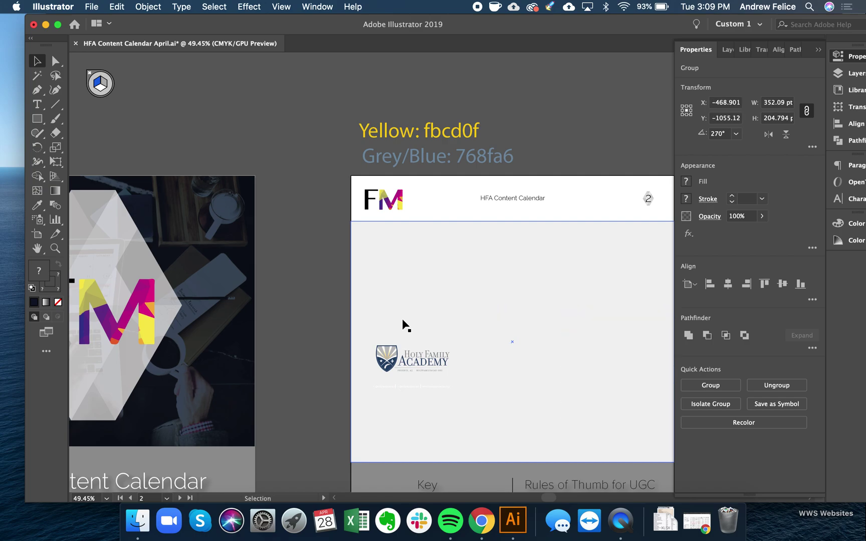
Copy the complete May template, including its dark blue panel and white background, and paste it onto page 2
scroll(401, 325, "down", 2)
scroll(402, 331, "up", 5)
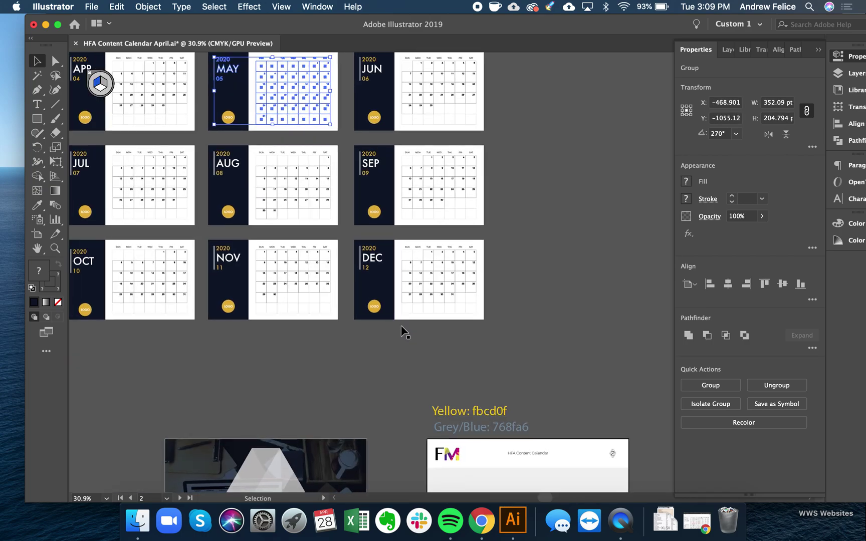
scroll(324, 208, "up", 5)
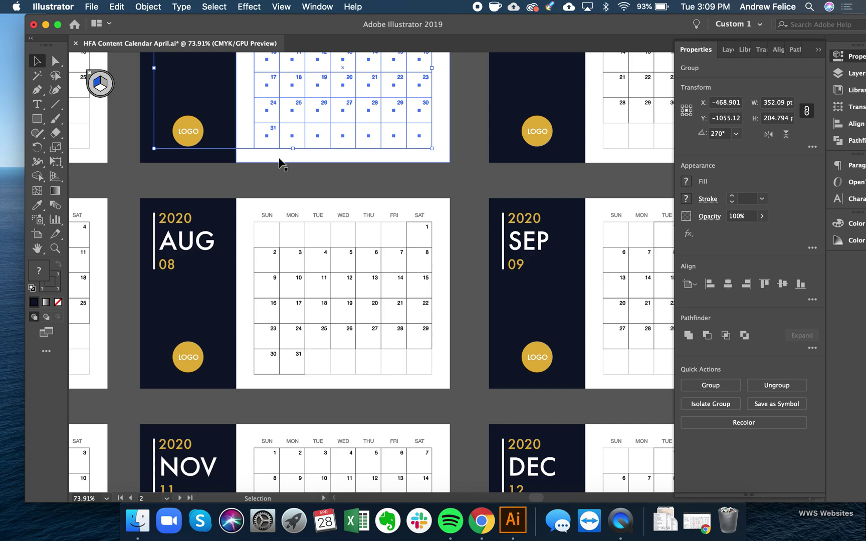
left_click(279, 162, "shift")
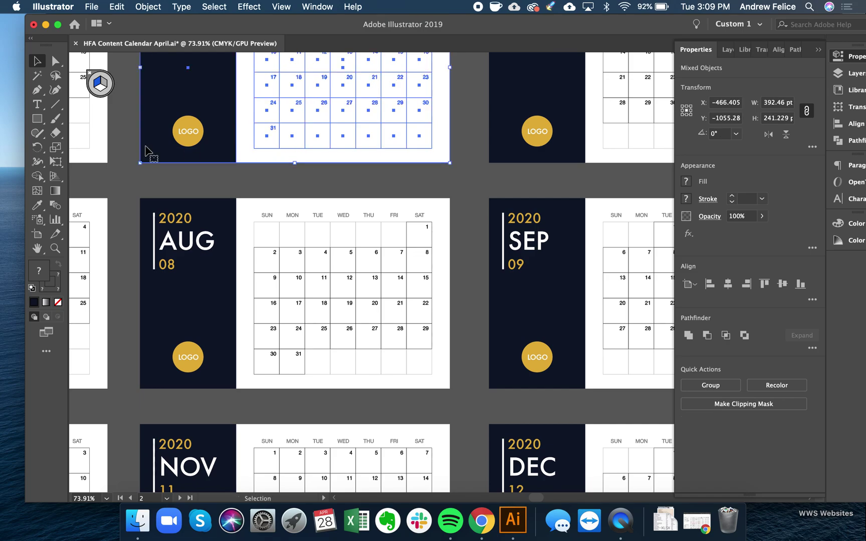
scroll(147, 150, "down", 10)
scroll(147, 150, "right", 5)
scroll(145, 150, "down", 10)
scroll(145, 150, "right", 4)
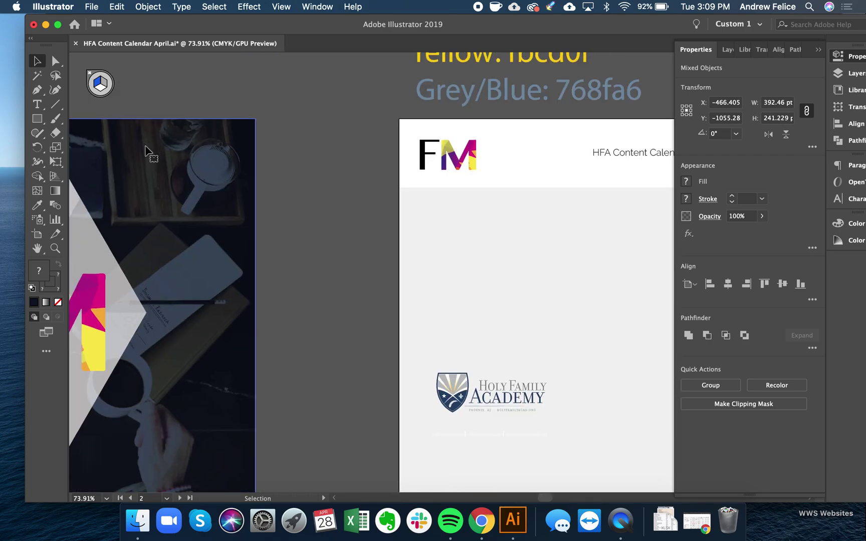
scroll(145, 150, "right", 5)
scroll(145, 151, "down", 2)
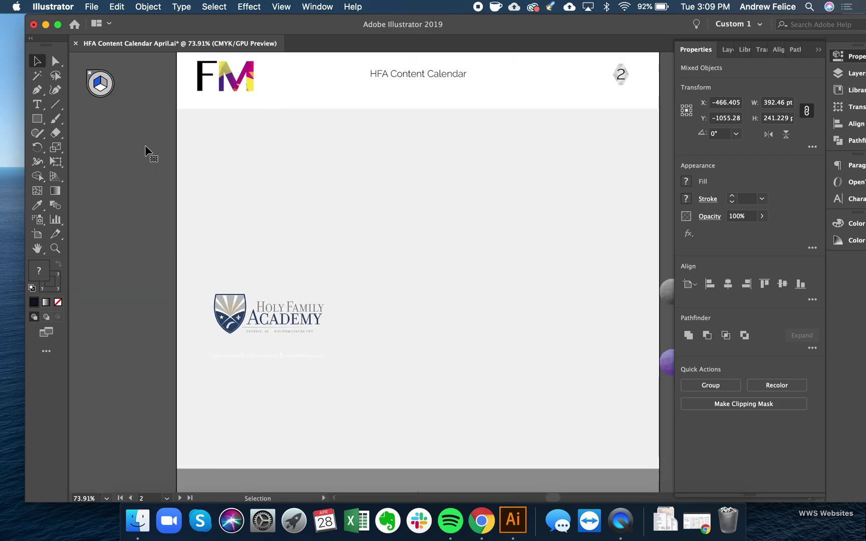
key("super+v")
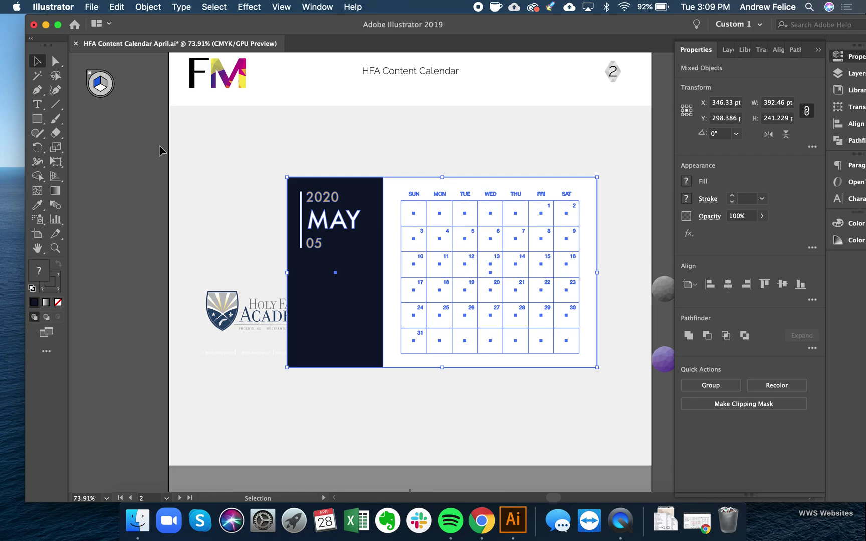
Enlarge the pasted May calendar to about 553 × 340 pt within page 2's grey area and group its parts
left_click_drag(287, 177, 195, 123)
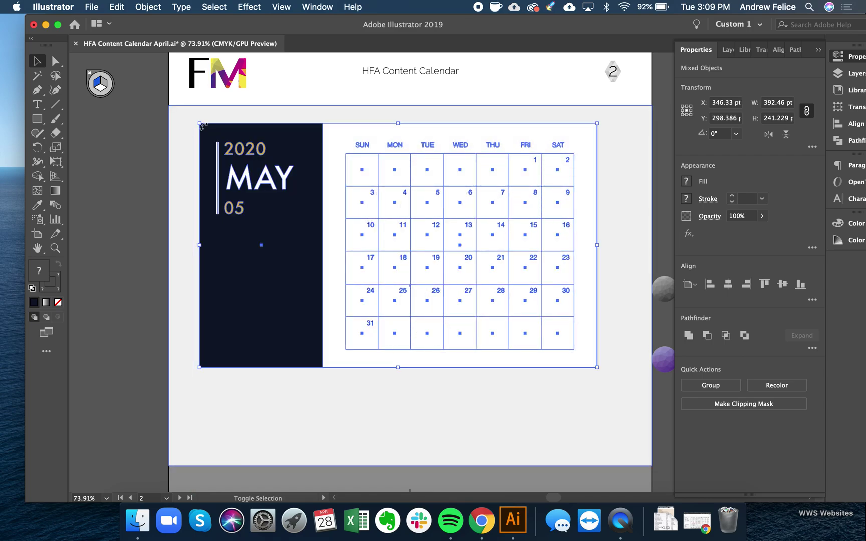
left_click_drag(595, 369, 628, 404)
left_click_drag(199, 123, 192, 118)
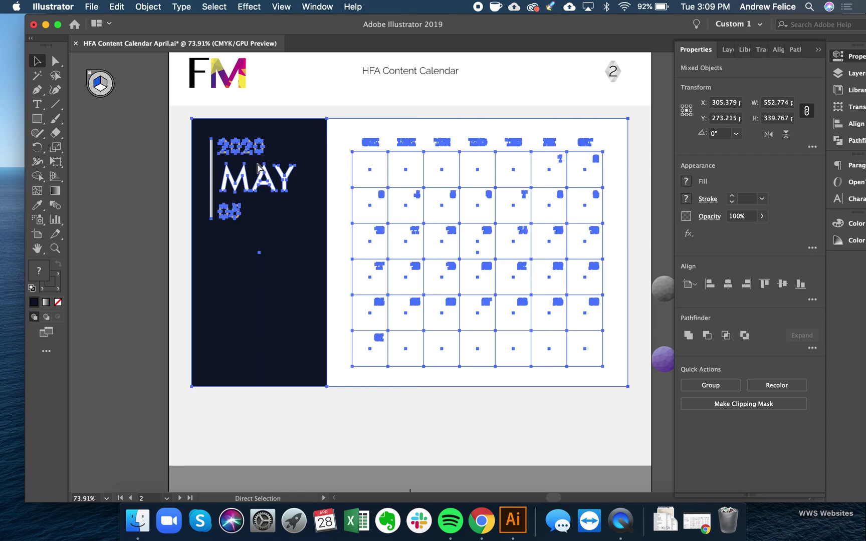
key("super+g")
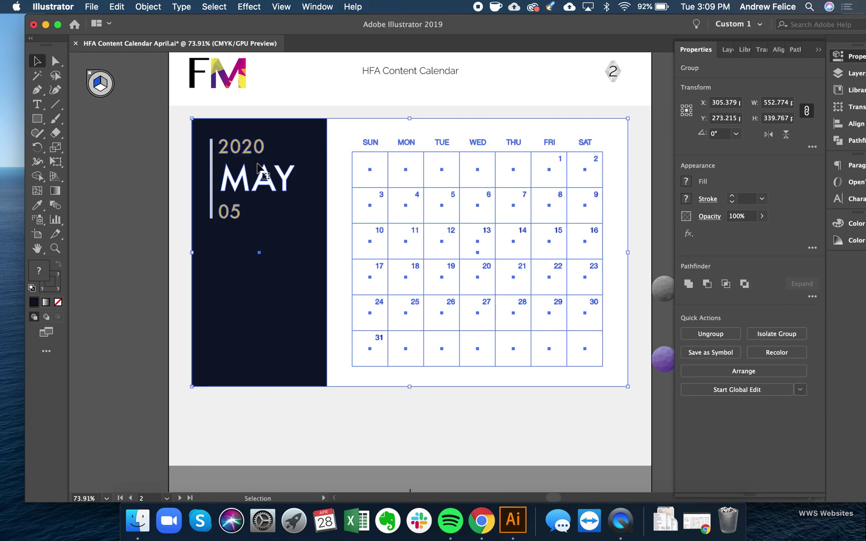
Send the grouped May calendar to the back of the stacking order on page 2
right_click(442, 242)
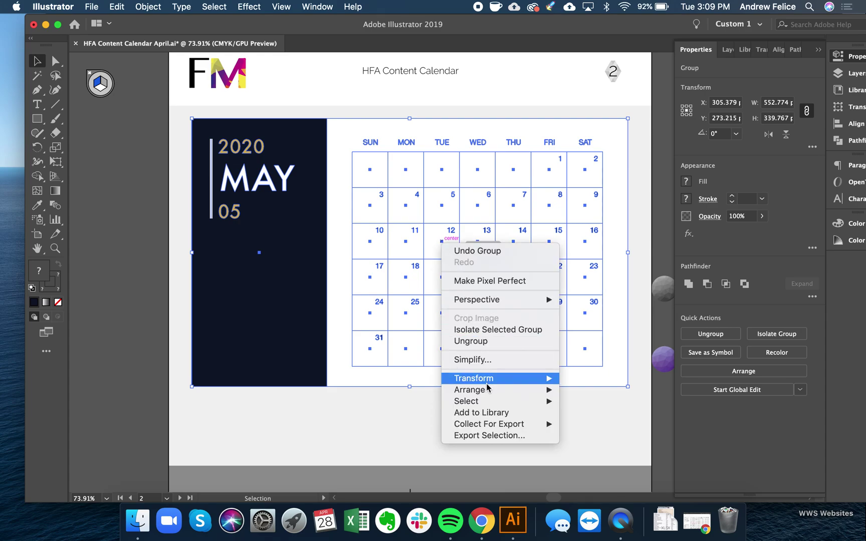
mouse_move(489, 393)
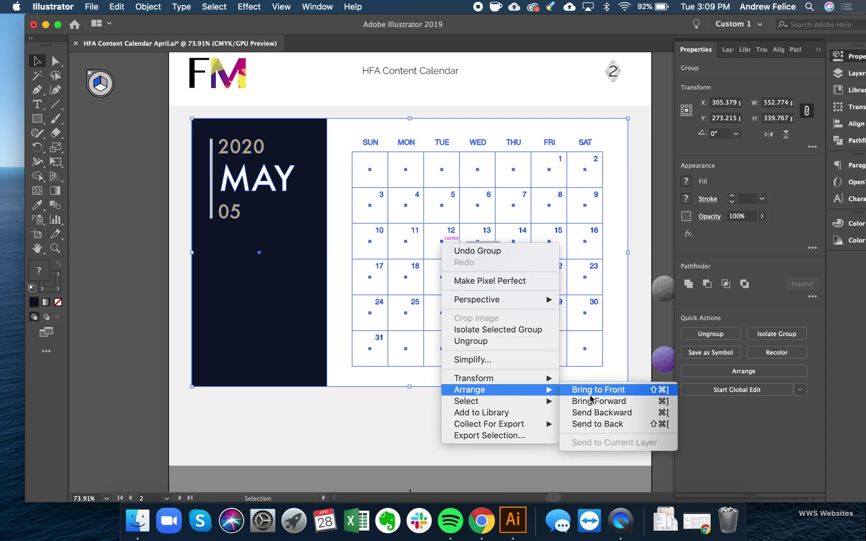
left_click(592, 426)
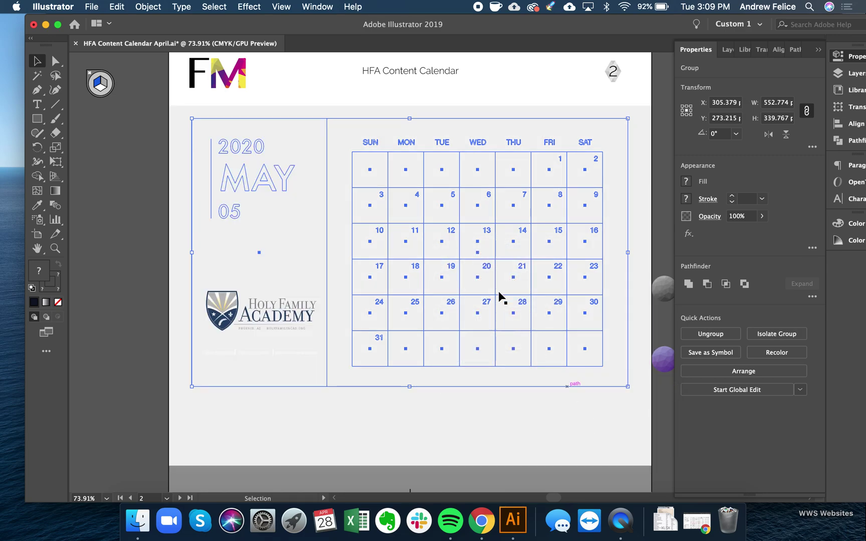
Try bringing the May calendar group to the front, and undo that change
left_click_drag(486, 271, 485, 270)
right_click(486, 268)
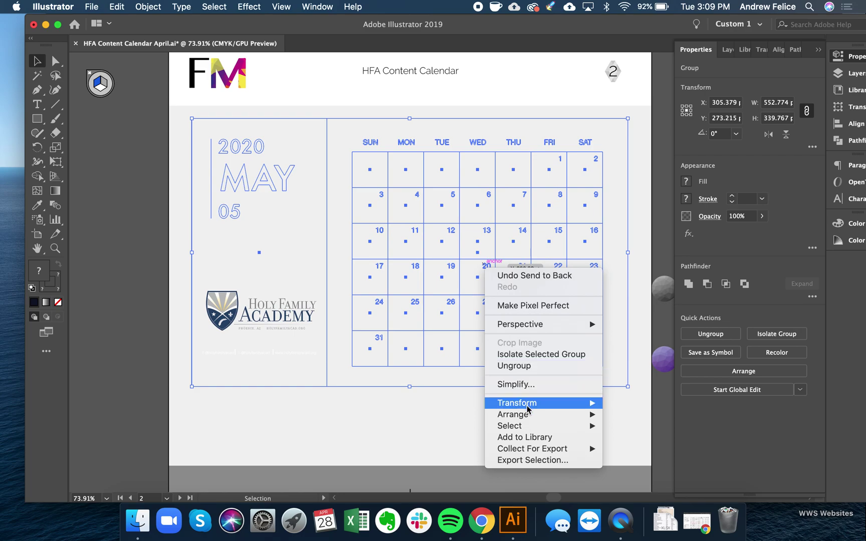
mouse_move(532, 415)
left_click(629, 415)
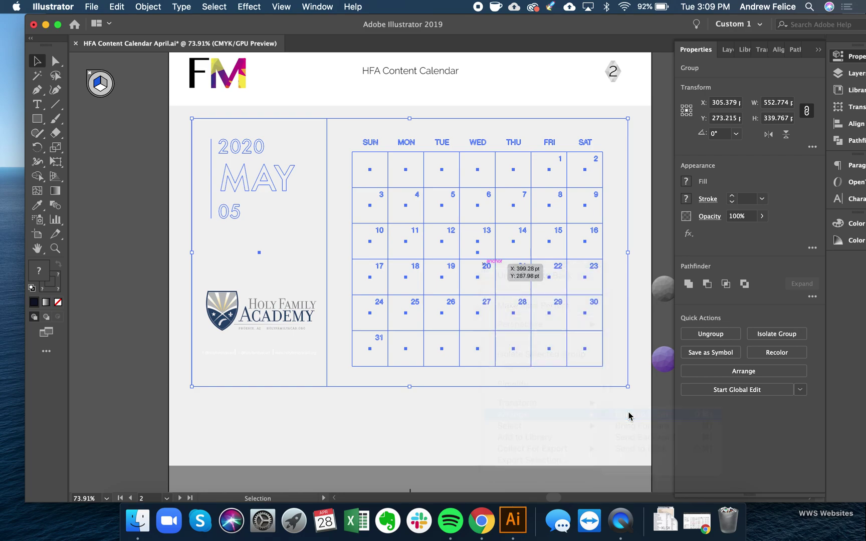
key("super+z")
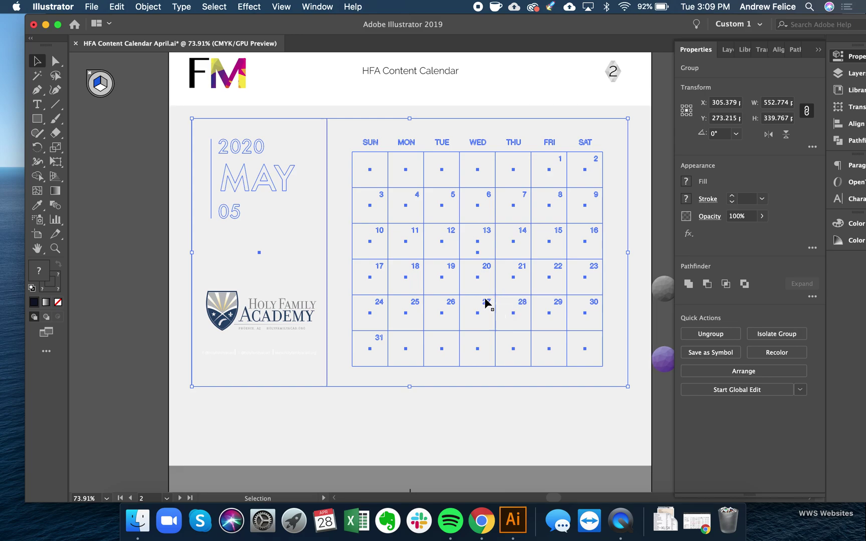
Bring the May calendar group forward one level so it sits above the grey background but behind the academy logo
right_click(487, 301)
mouse_move(544, 445)
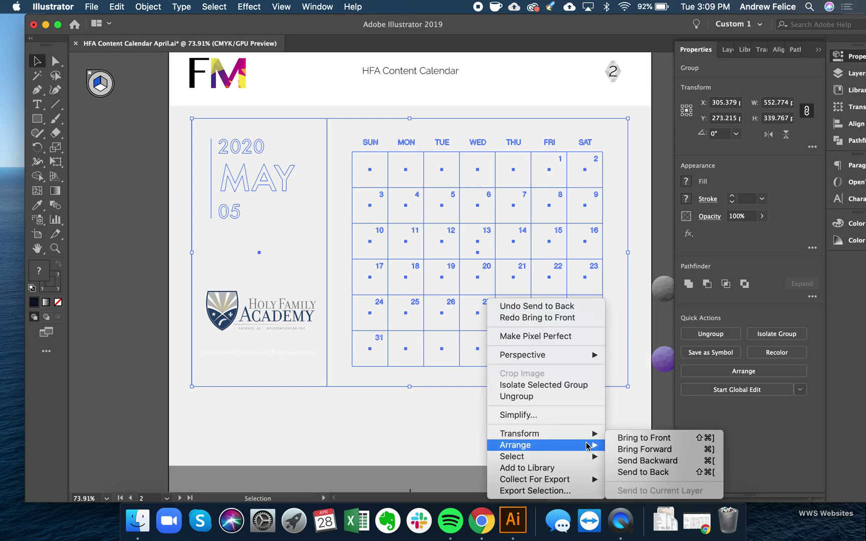
left_click(632, 449)
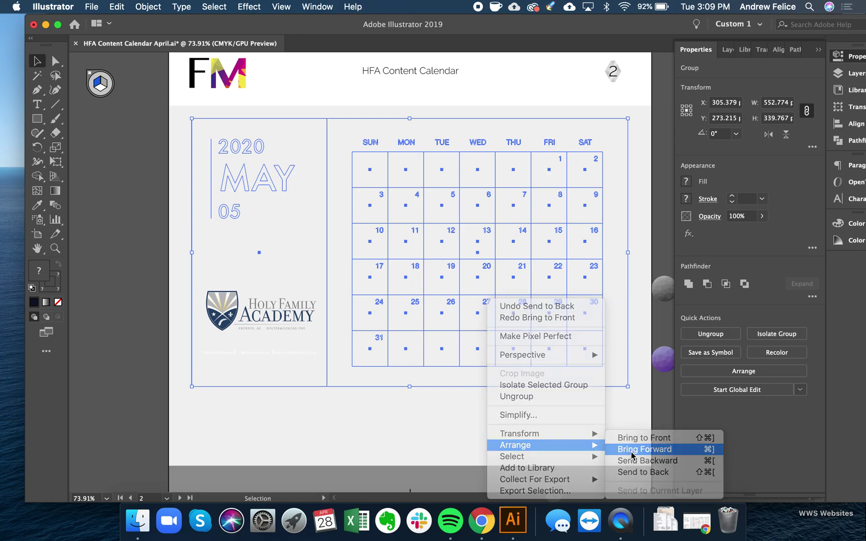
left_click(141, 362)
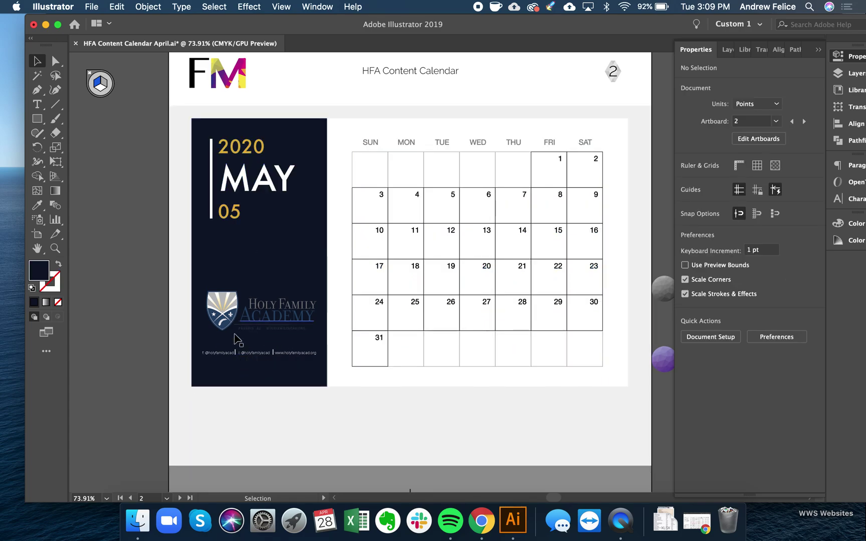
Select the nine coloured post markers beside page 2 and move them together onto the May grid, spanning the 5th to the 27th
scroll(154, 309, "right", 3)
scroll(153, 309, "down", 1)
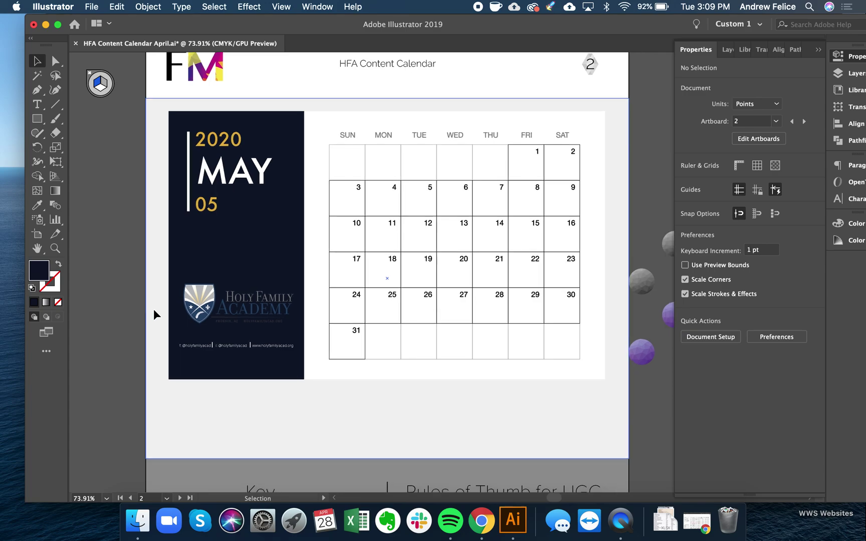
scroll(153, 308, "right", 10)
scroll(153, 308, "down", 3)
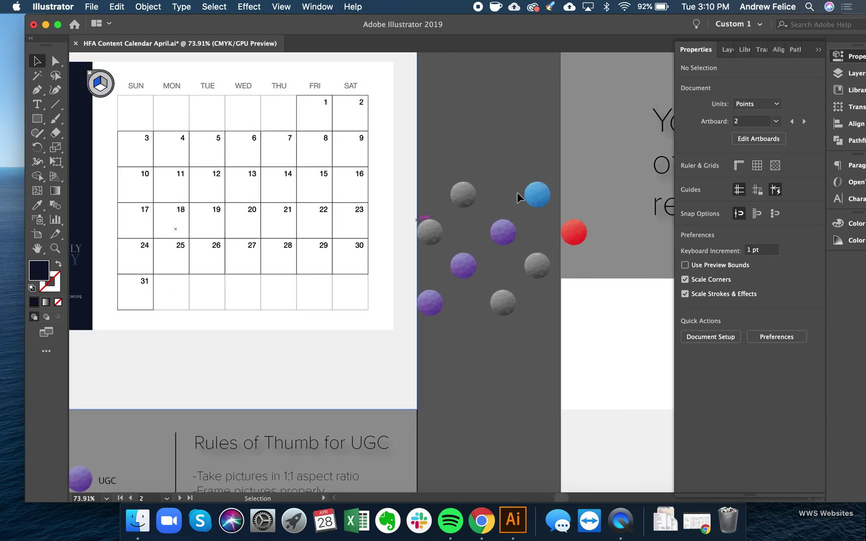
left_click(573, 232)
left_click(501, 230, "shift")
left_click(431, 232, "shift")
left_click(464, 195, "shift")
left_click(539, 196, "shift")
left_click(465, 267, "shift")
left_click(538, 267, "shift")
left_click(437, 300, "shift")
left_click(504, 305, "shift")
scroll(504, 306, "left", 2)
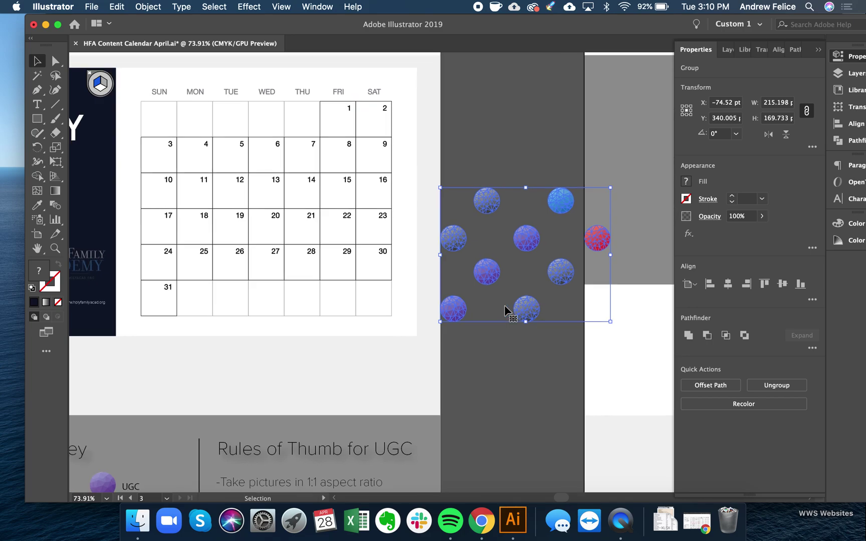
scroll(506, 310, "left", 3)
left_click_drag(582, 247, 326, 209)
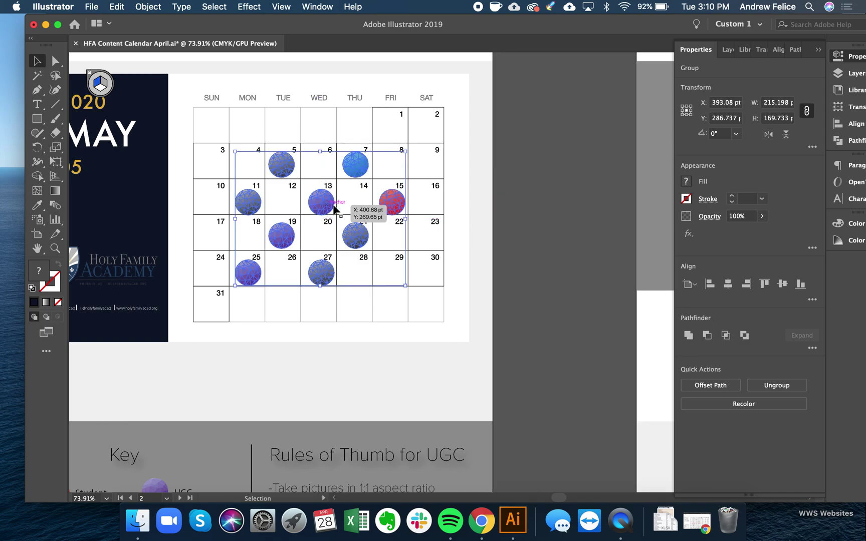
left_click(518, 194)
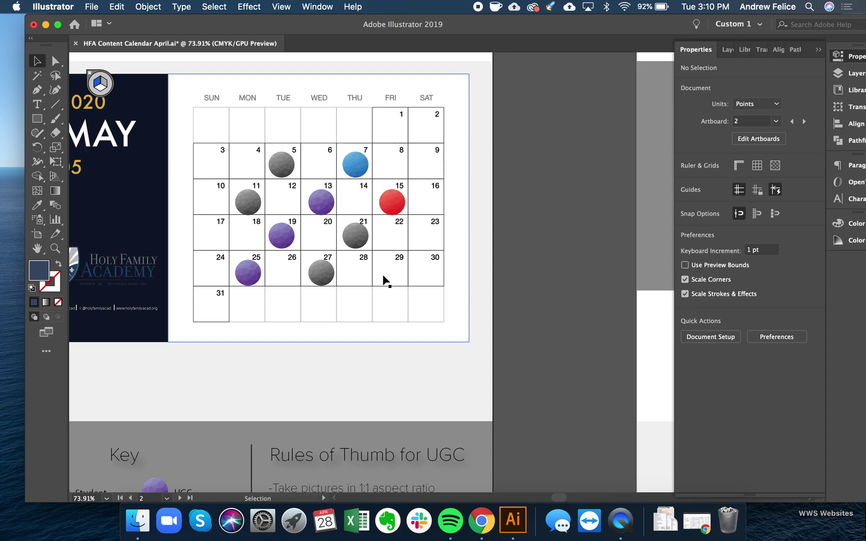
Nudge the post markers on the 11th, 13th and 15th up and left together, and shift the 7th and 21st markers slightly left
left_click(284, 169)
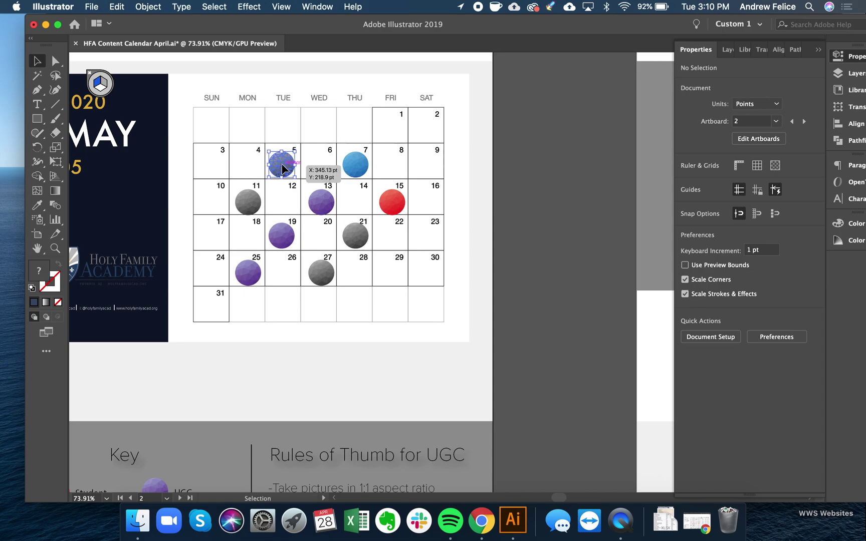
left_click(392, 201)
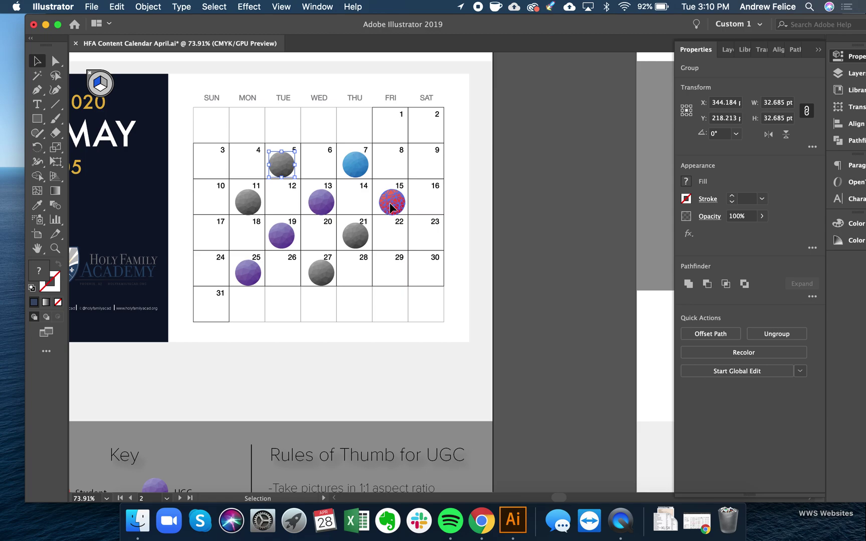
left_click(322, 204, "shift")
left_click(255, 210, "shift")
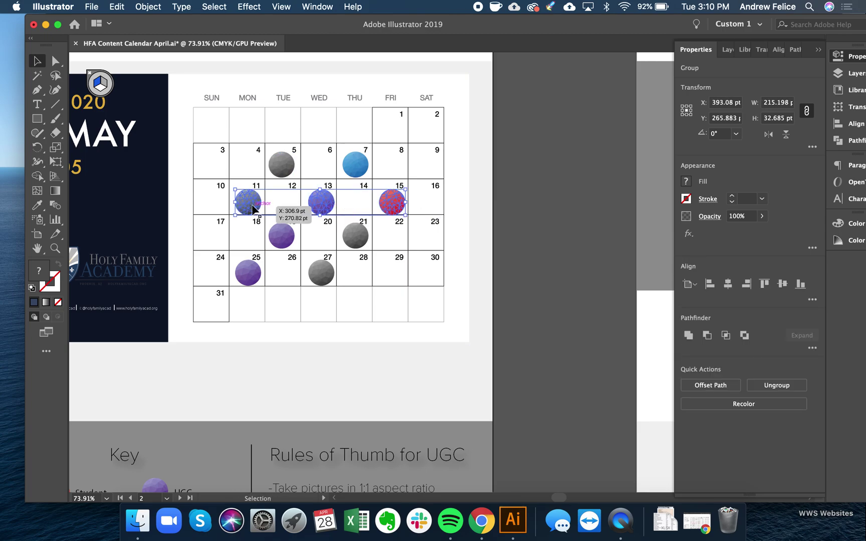
left_click_drag(252, 209, 250, 207)
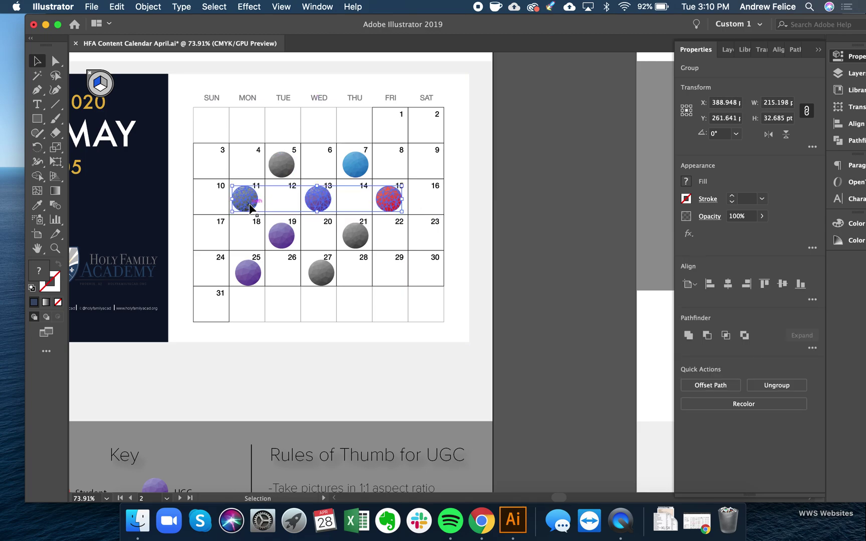
left_click(508, 209)
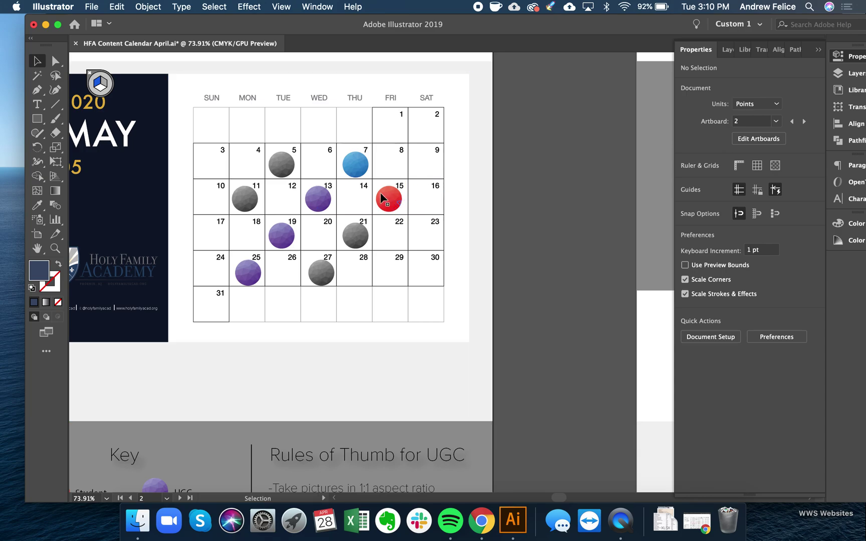
left_click_drag(354, 170, 354, 244)
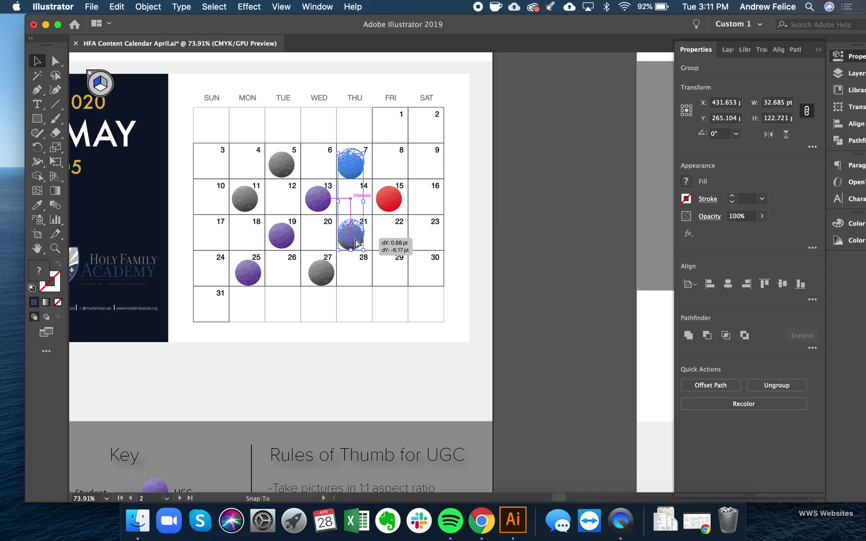
left_click(561, 226)
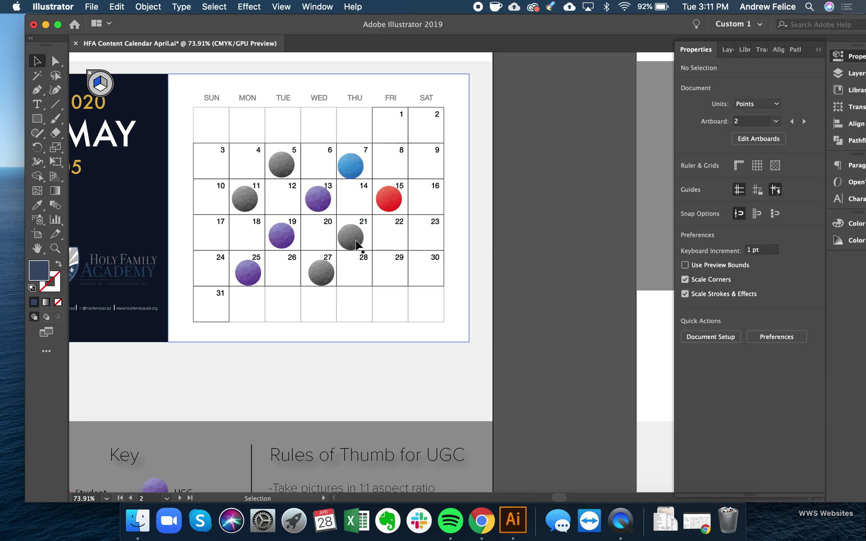
Check the artboard numbers of the three calendar pages with the Artboard tool, and return to the Selection tool
scroll(335, 241, "down", 5)
scroll(510, 282, "down", 5)
scroll(510, 284, "right", 3)
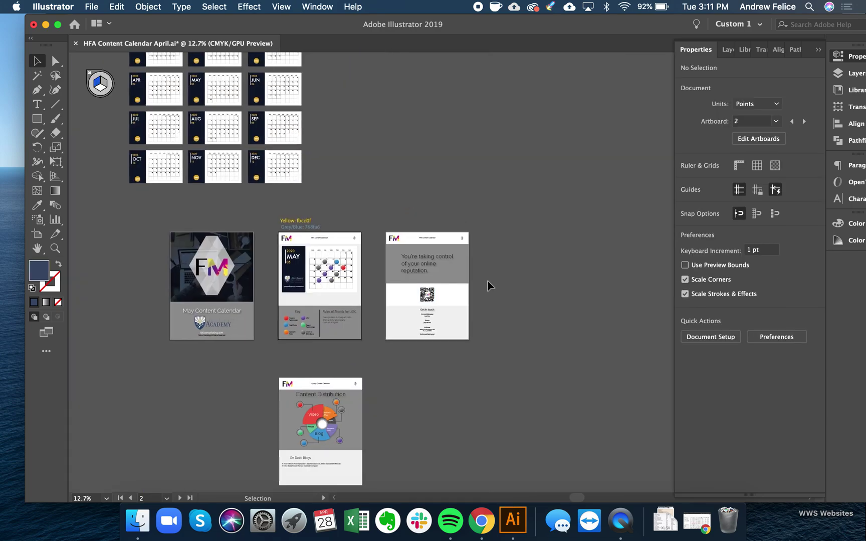
left_click(38, 234)
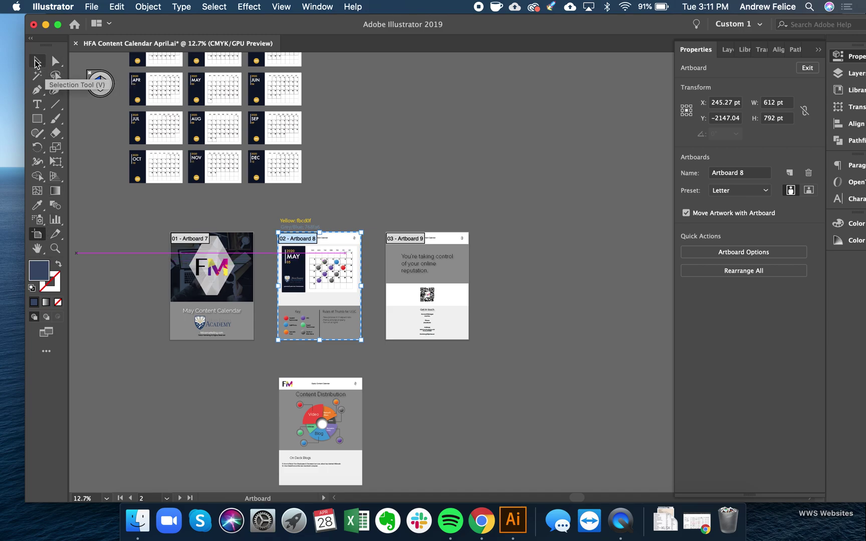
left_click(39, 64)
Start saving the document under a new name, HFA Content Calendar May.ai
left_click(95, 4)
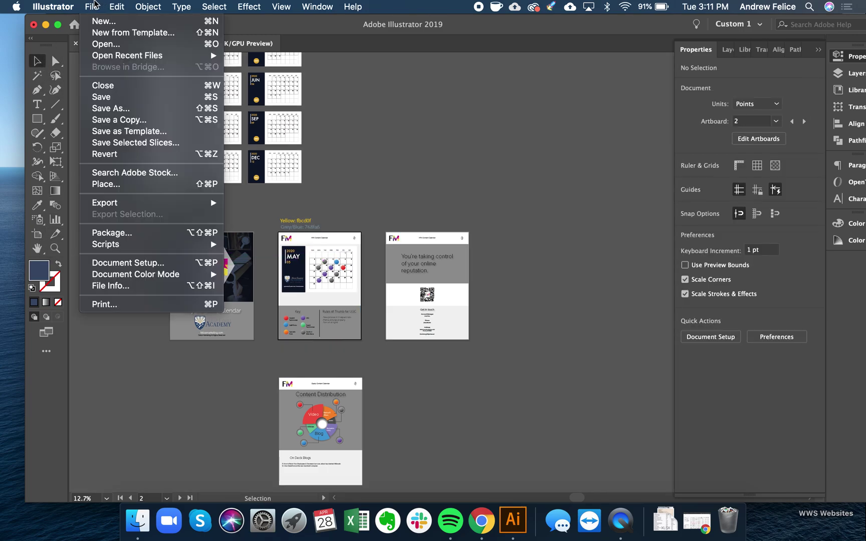
left_click(114, 108)
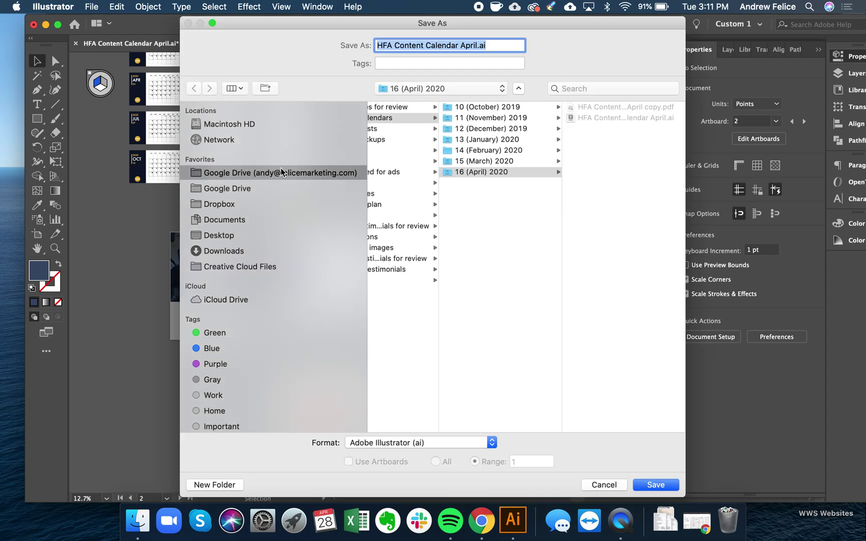
left_click(475, 45)
key("BackSpace")
key("BackSpace")
key("BackSpace")
key("BackSpace")
key("BackSpace")
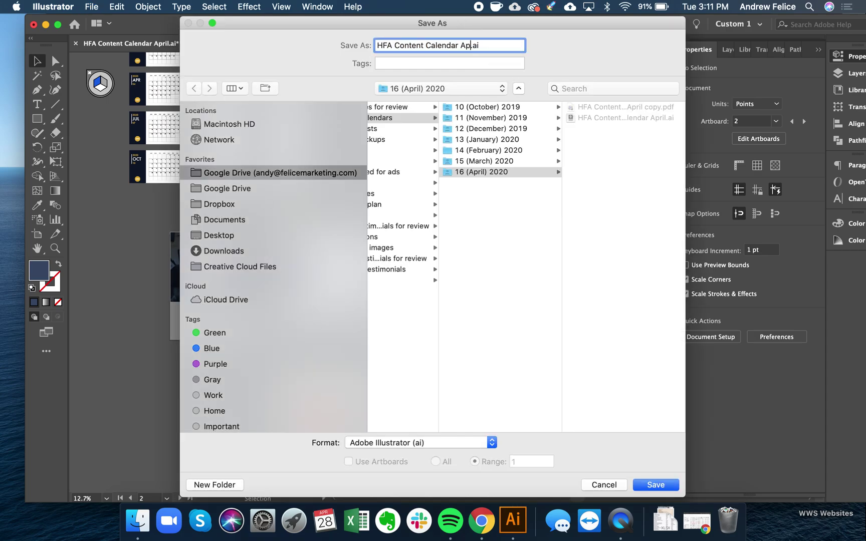
type("May")
Create the folder 17 (May) 2020 inside content calendars and save the May Illustrator file there with the Illustrator CC version options
left_click(503, 250)
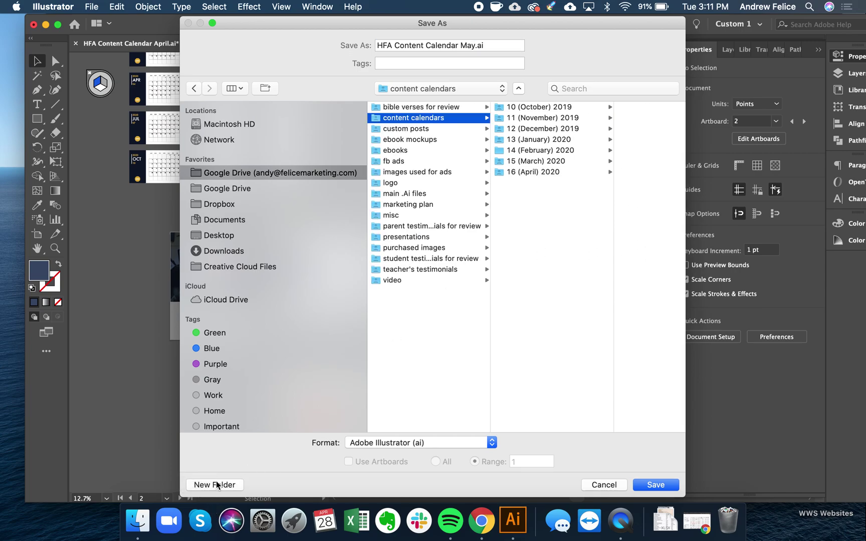
left_click(216, 482)
type("17 ")
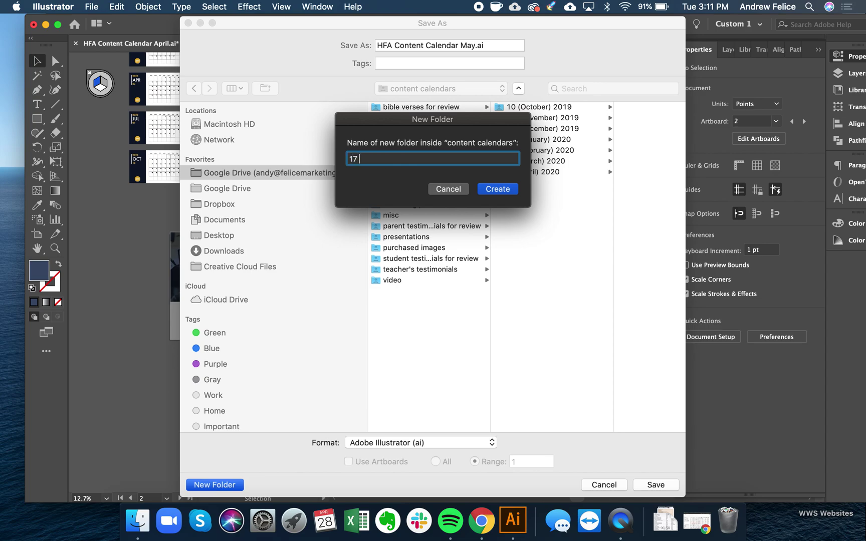
type("(May) 2020")
key("Return")
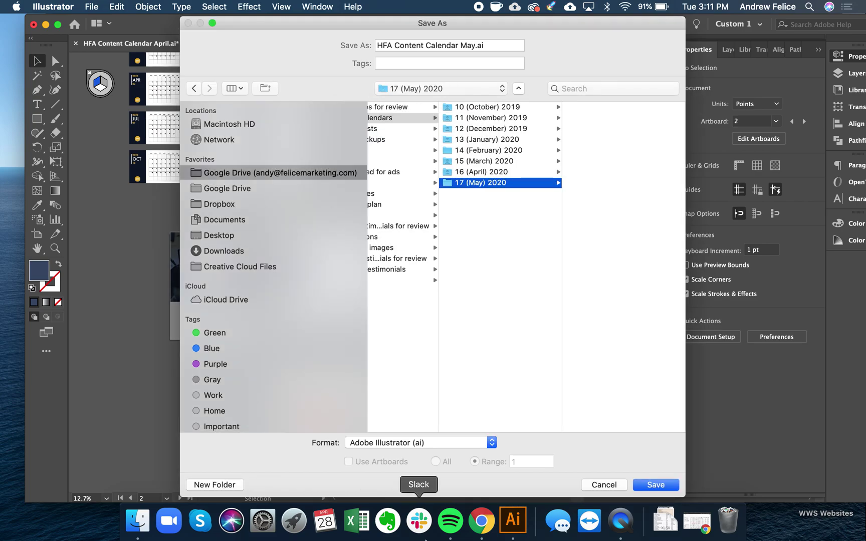
left_click(663, 490)
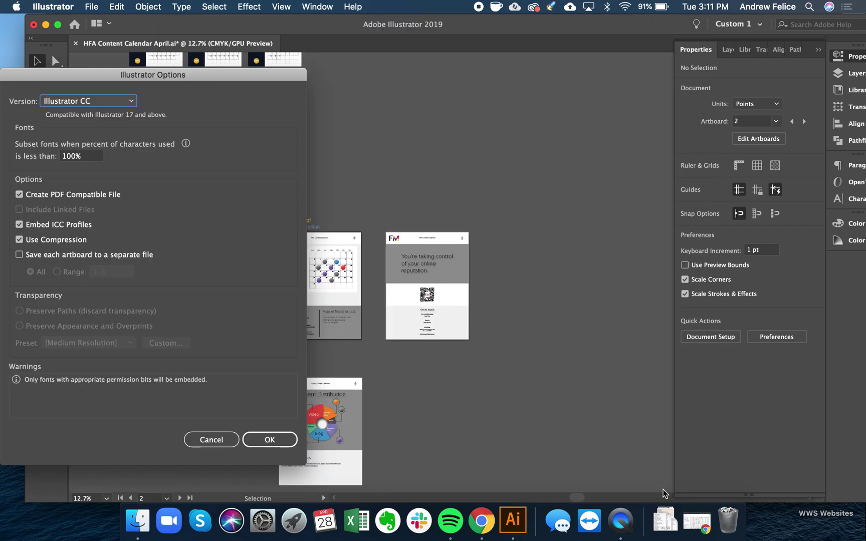
left_click(271, 439)
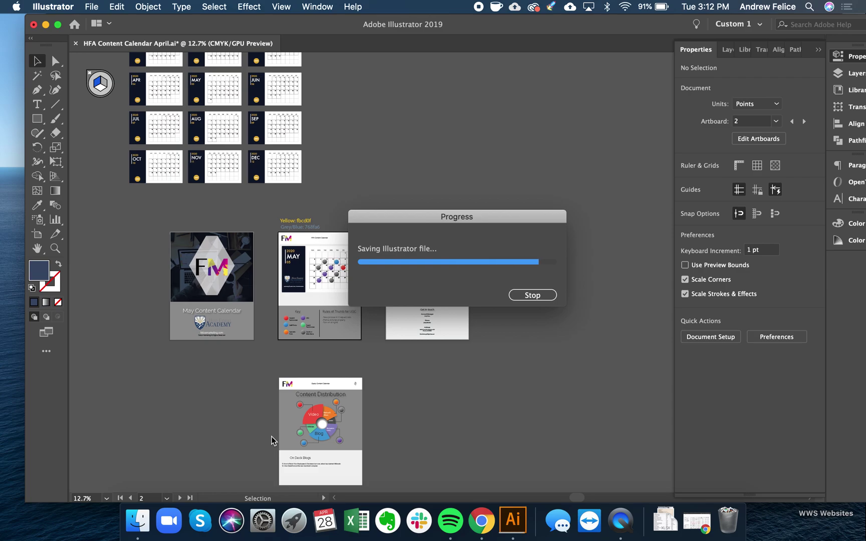
Save the May calendar as an Adobe PDF in the same folder, limited to artboard range 1-3
left_click(92, 7)
mouse_move(141, 203)
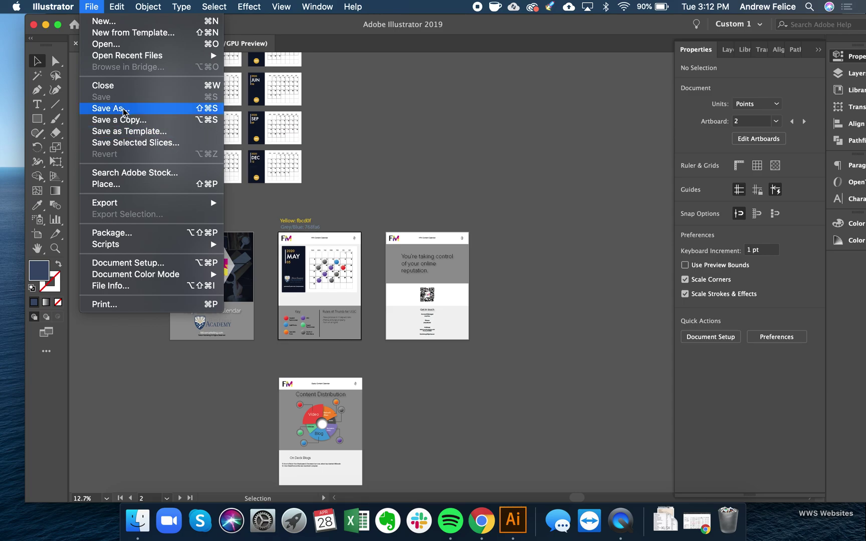
left_click(123, 111)
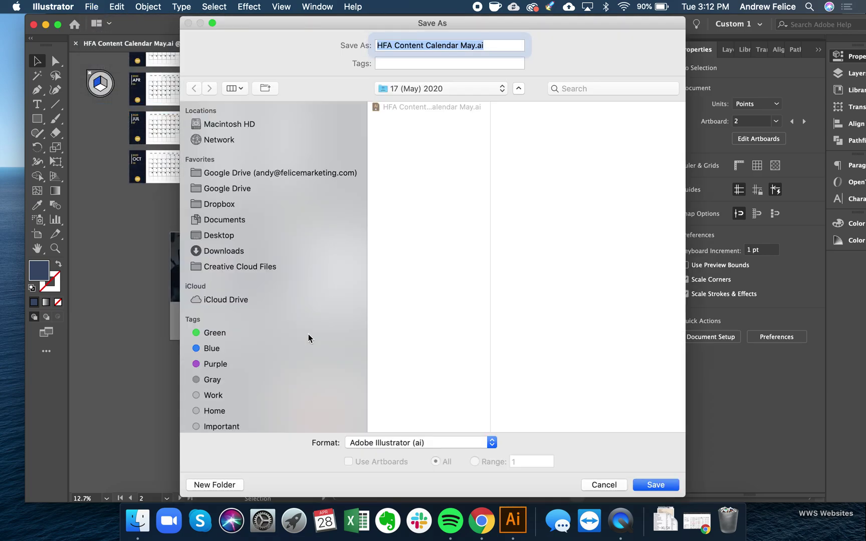
left_click(428, 442)
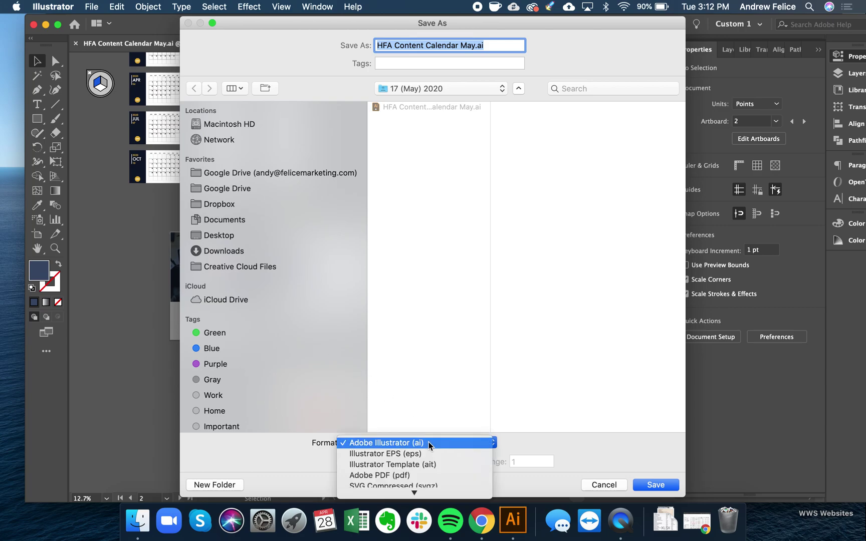
left_click(421, 475)
left_click(474, 461)
left_click(539, 458)
type("-3")
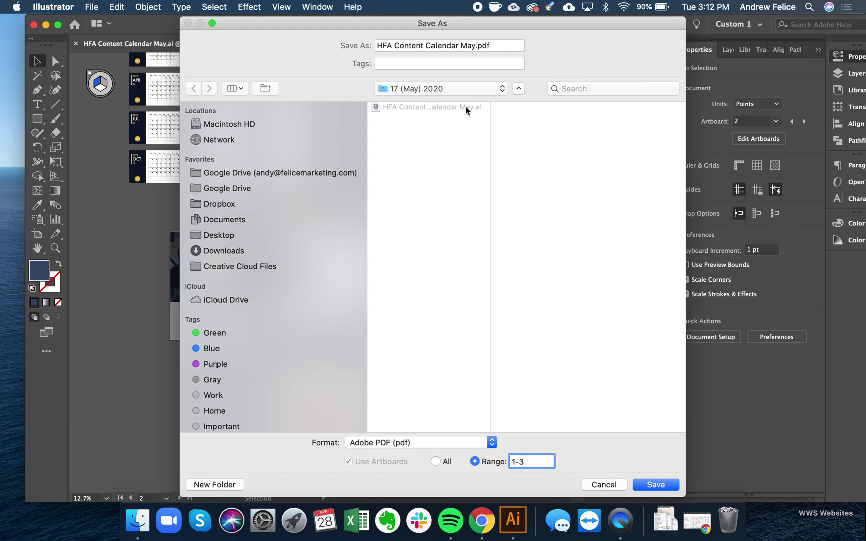
left_click(660, 484)
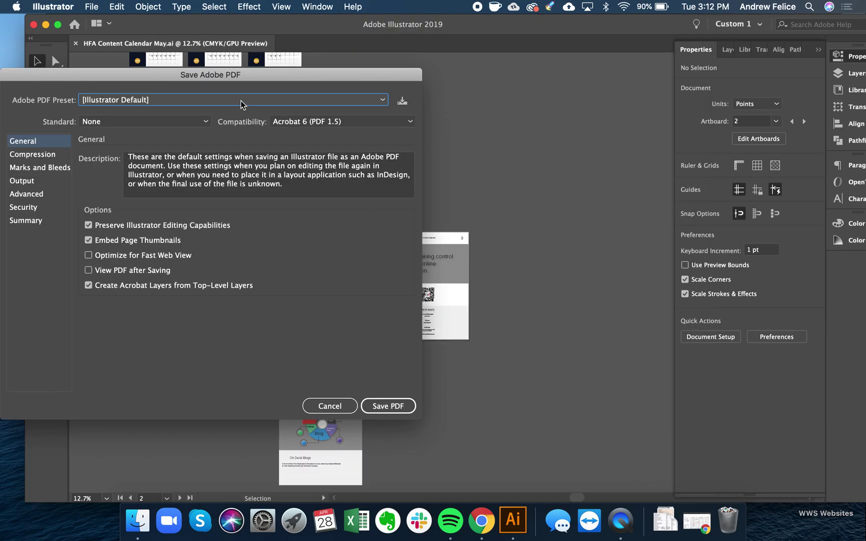
Choose the PDF/X-1a:2001 preset for the May calendar PDF and save it, accepting the limited editing features
left_click(170, 101)
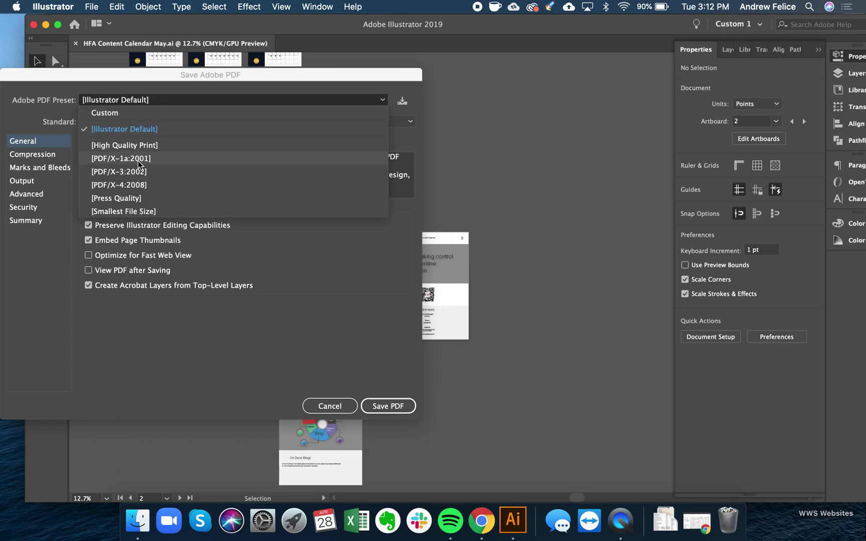
left_click(117, 158)
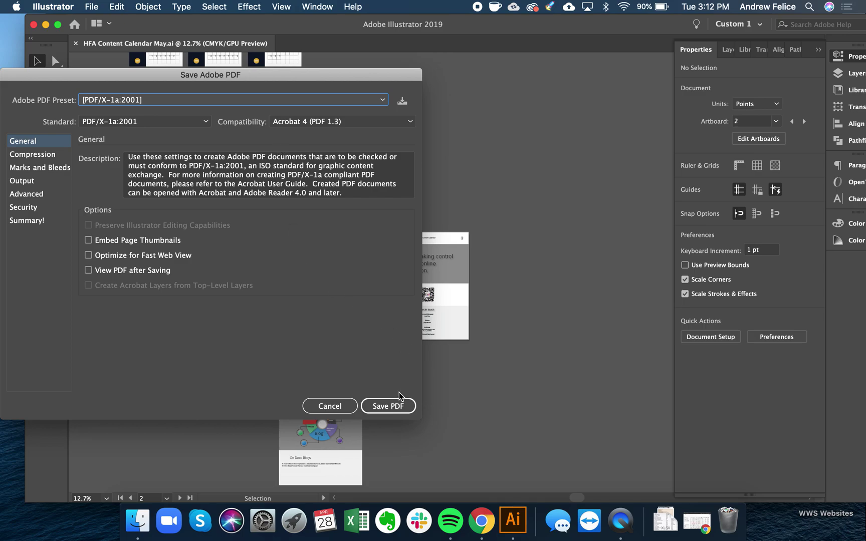
left_click(397, 407)
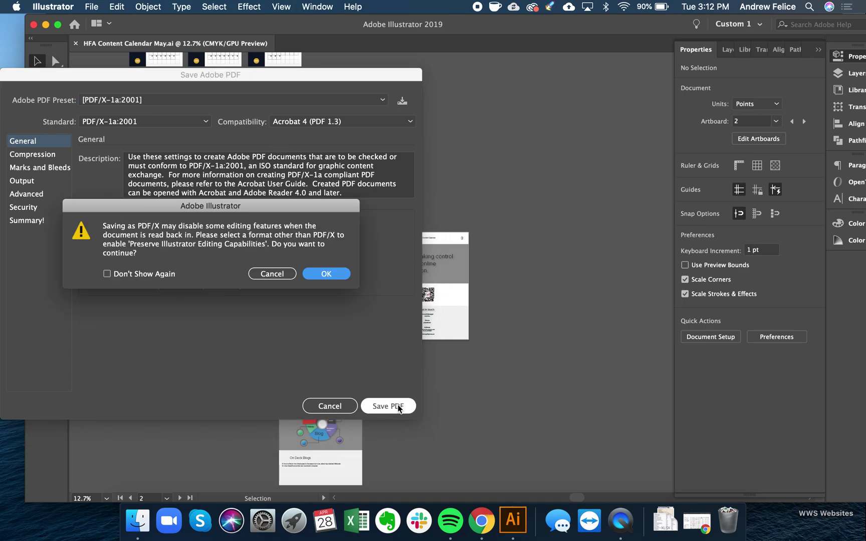
left_click(326, 274)
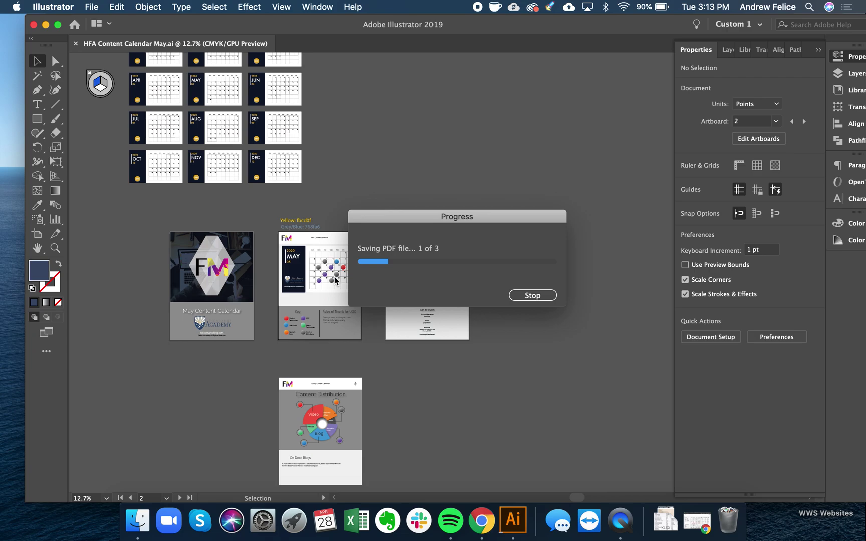
Switch to Finder and open the Clients folder, and move the PDF saving progress window out of the way
left_click(142, 527)
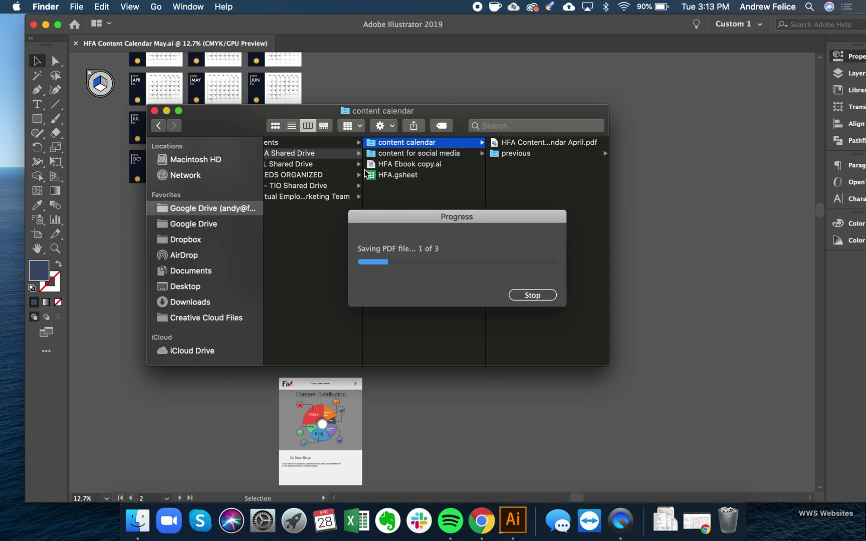
scroll(351, 155, "left", 3)
left_click(309, 144)
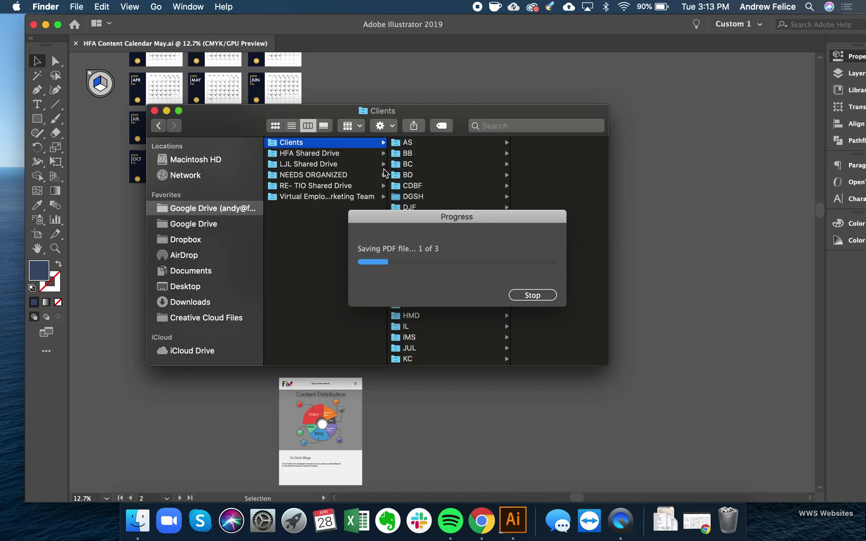
left_click_drag(408, 220, 688, 166)
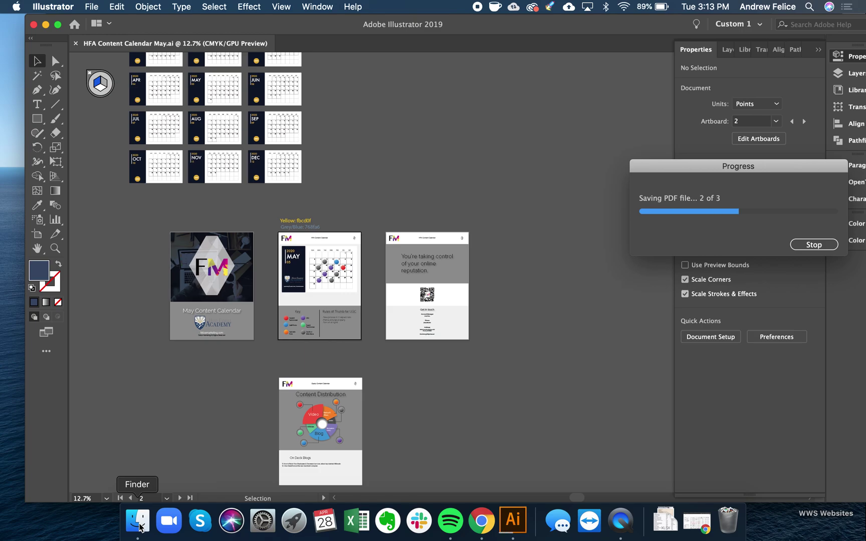
In Finder, go to HFA, content calendars, 17 (May) 2020 and open HFA Content Calendar May.pdf to review its pages
left_click(139, 527)
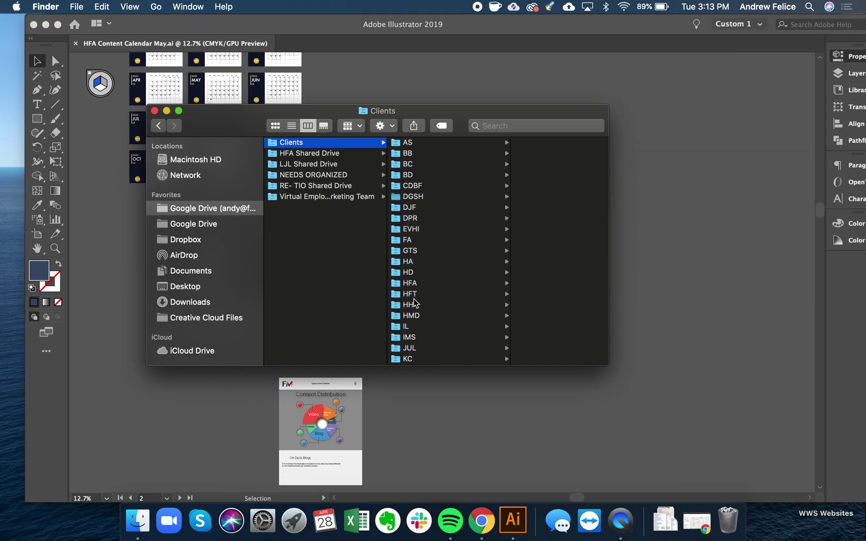
left_click(424, 270)
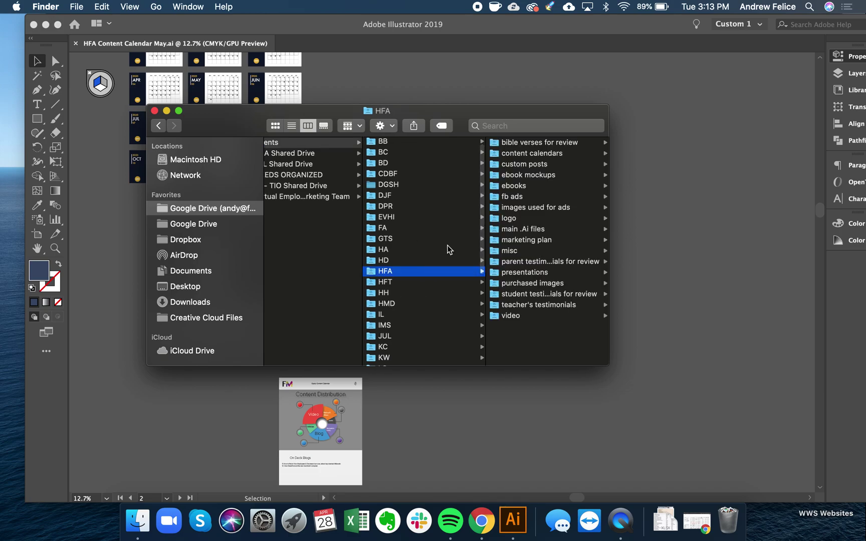
left_click(532, 156)
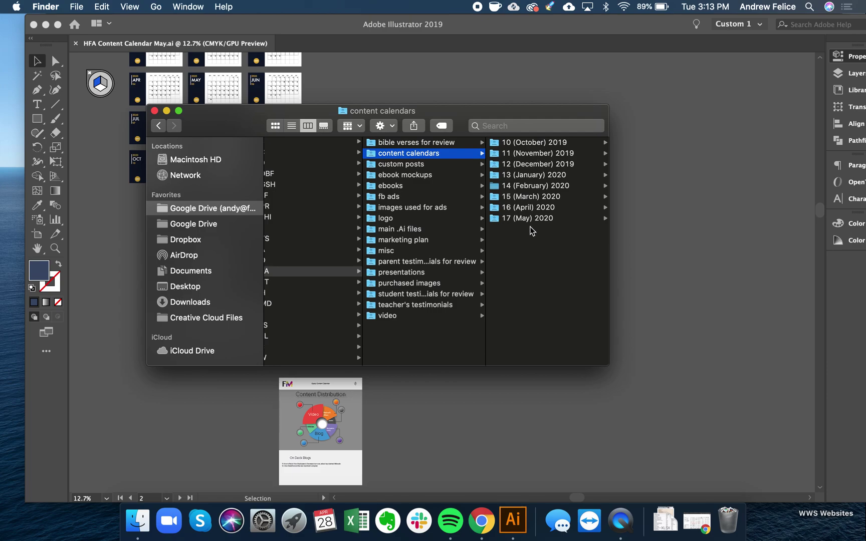
left_click(530, 219)
left_click(554, 154)
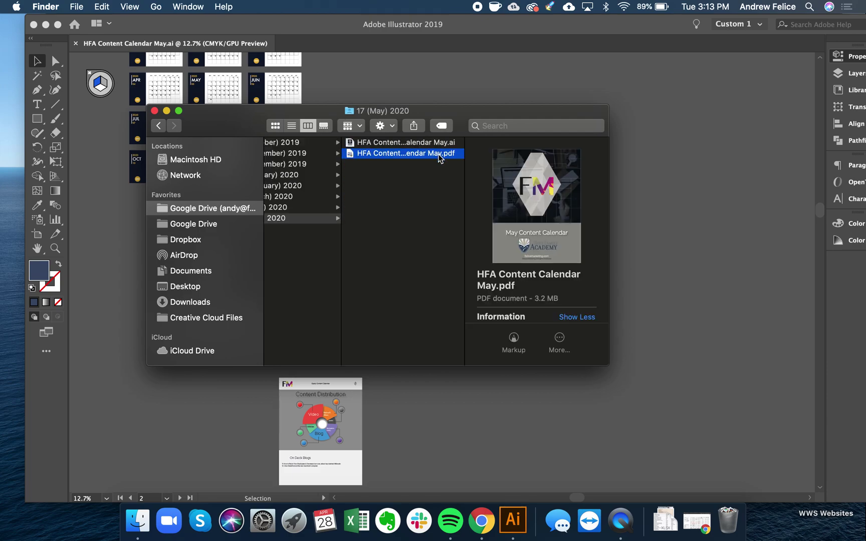
double_click(439, 154)
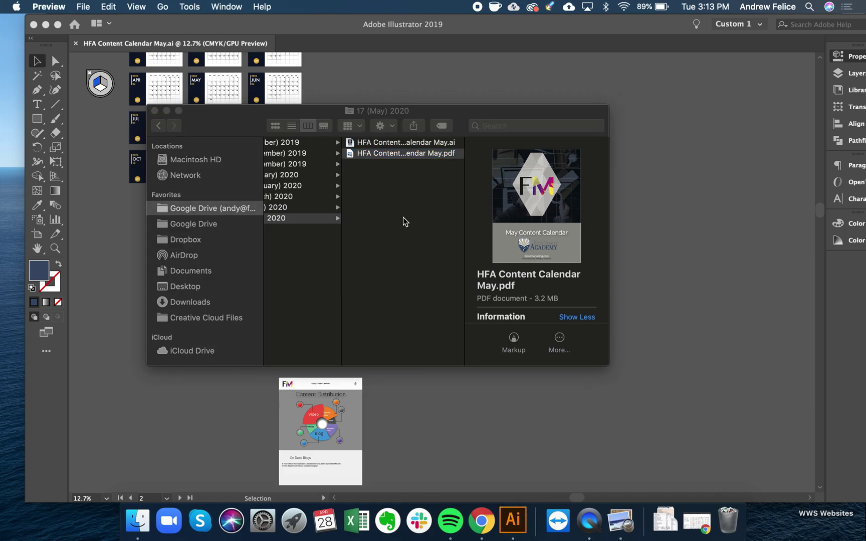
scroll(403, 217, "down", 5)
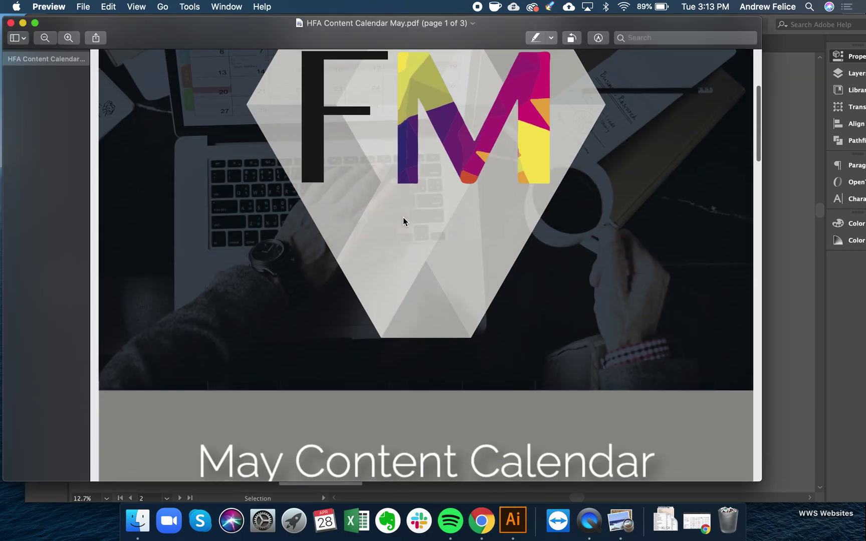
Review all three pages of the May calendar PDF, from cover and calendar grid to closing page, and close the document
scroll(404, 217, "up", 3)
scroll(404, 217, "up", 2)
scroll(403, 217, "down", 7)
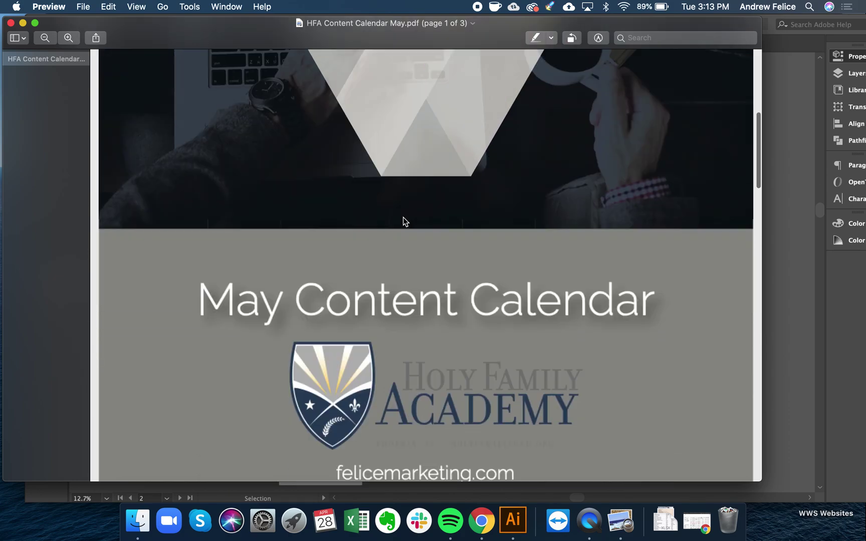
scroll(403, 217, "down", 2)
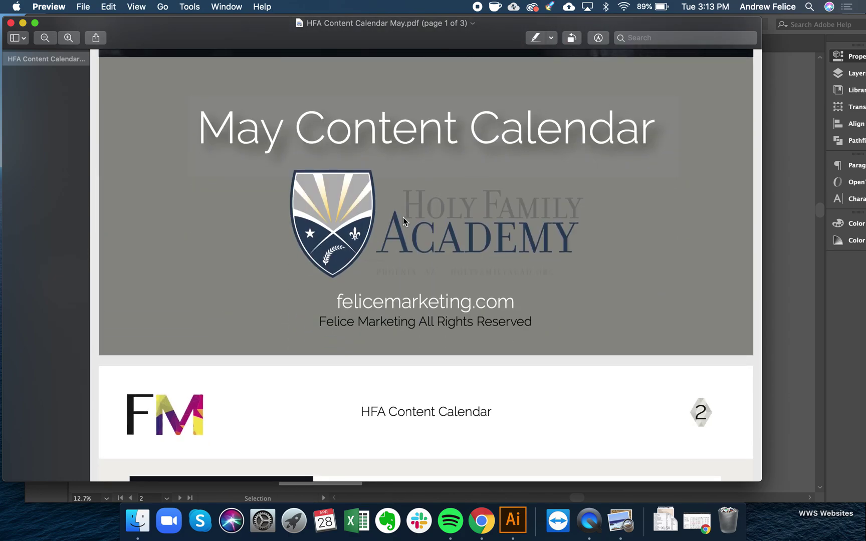
scroll(404, 217, "down", 4)
scroll(403, 218, "down", 8)
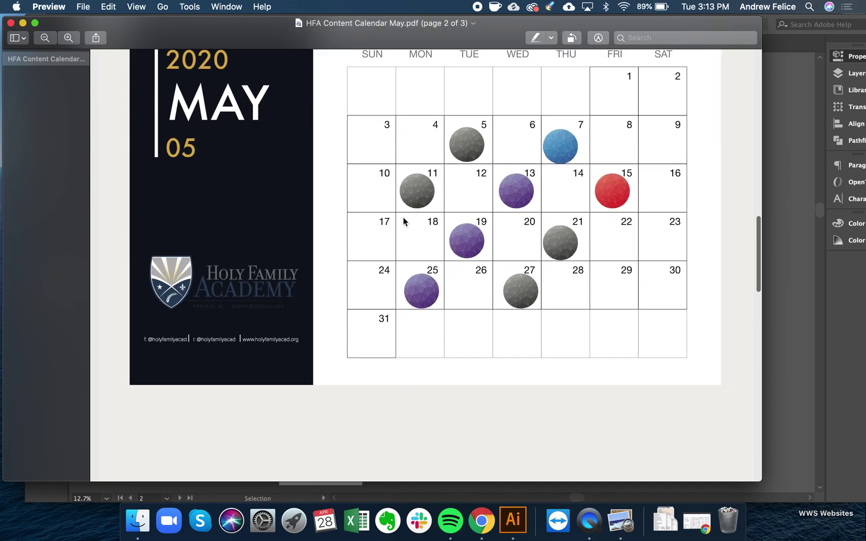
scroll(404, 220, "down", 8)
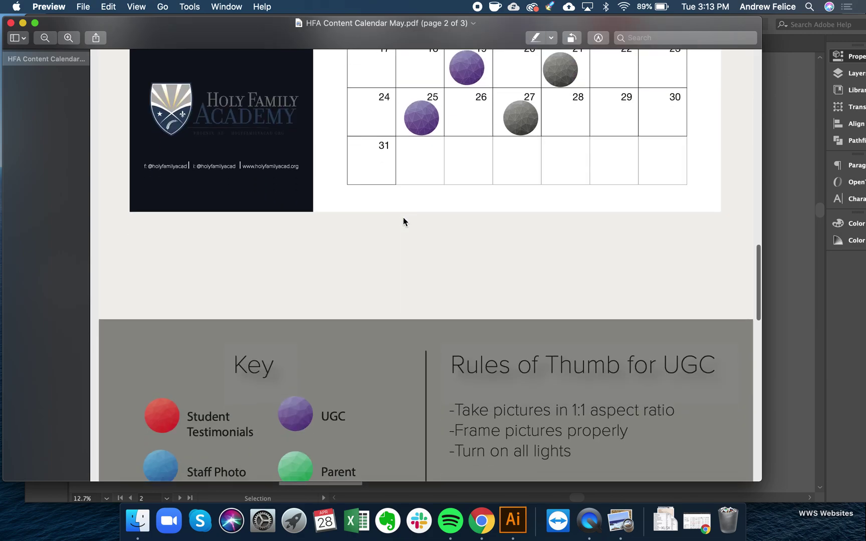
scroll(404, 219, "down", 10)
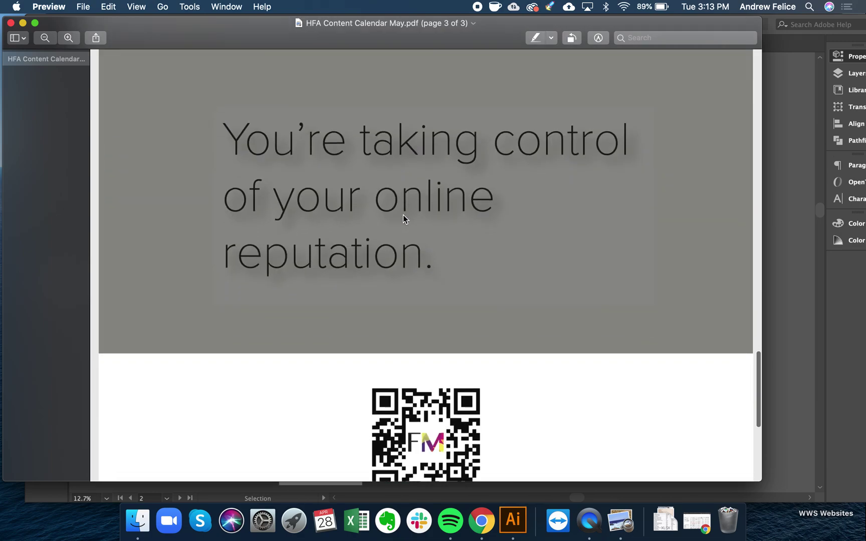
scroll(403, 219, "up", 20)
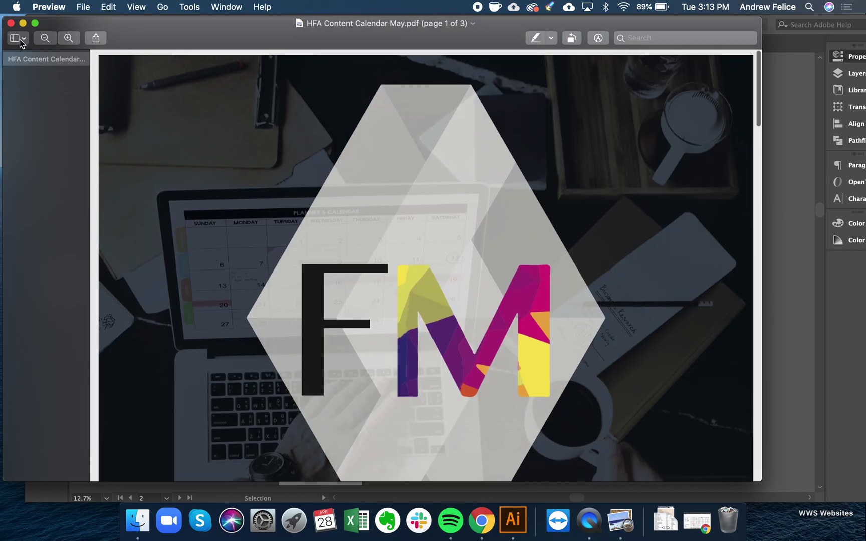
left_click(10, 23)
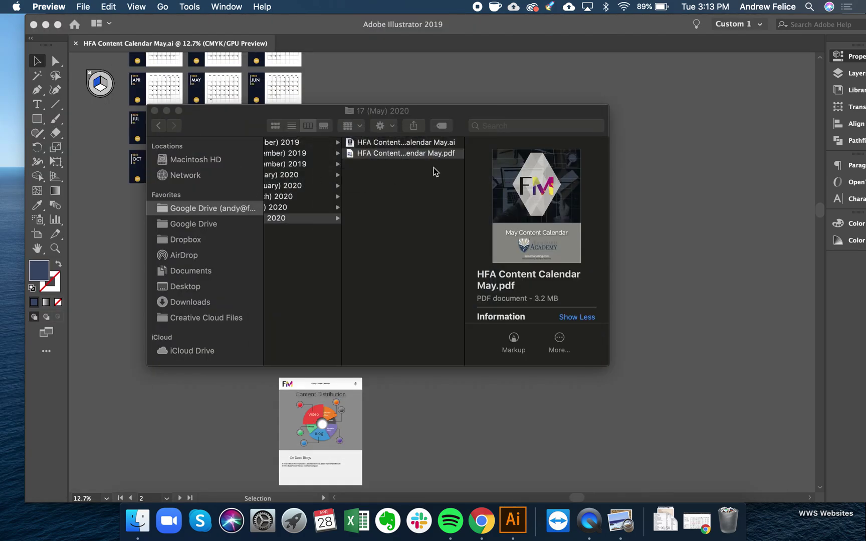
Duplicate HFA Content Calendar May.pdf in the 17 (May) 2020 folder and move the original into the content calendar folder
right_click(428, 156)
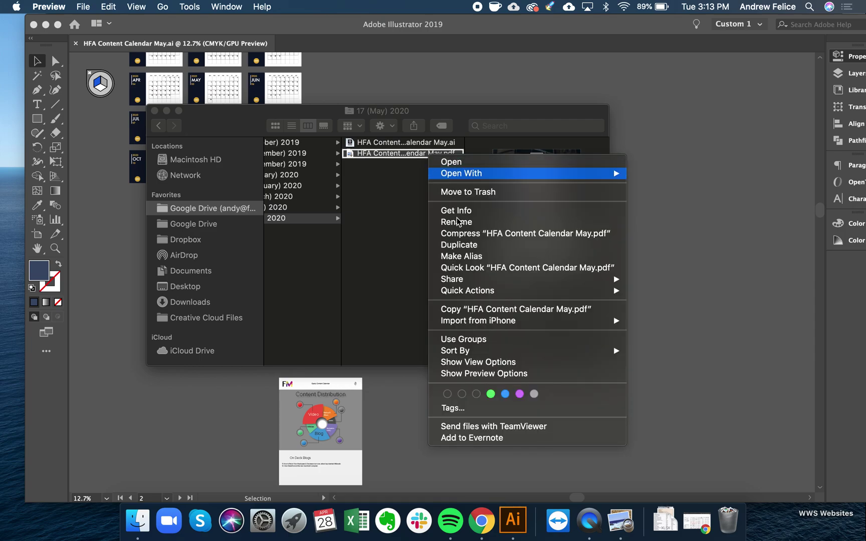
left_click(459, 243)
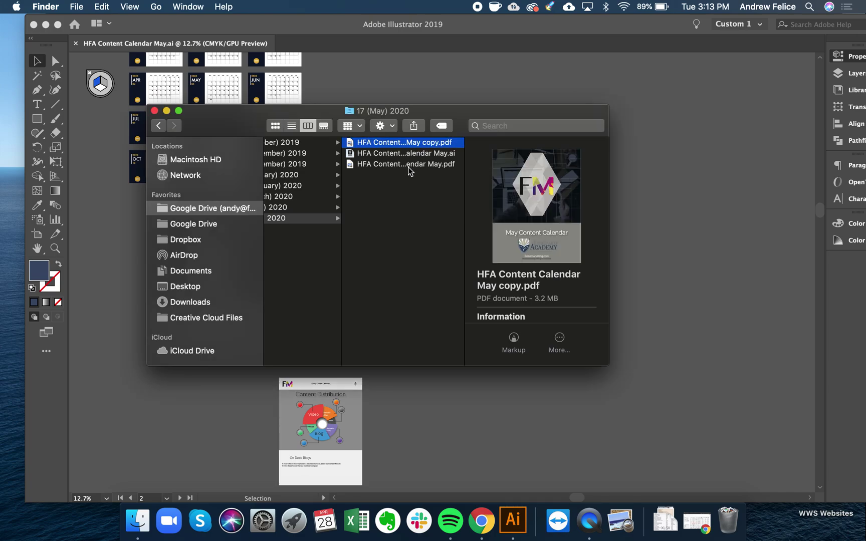
left_click(405, 165)
scroll(396, 173, "left", 4)
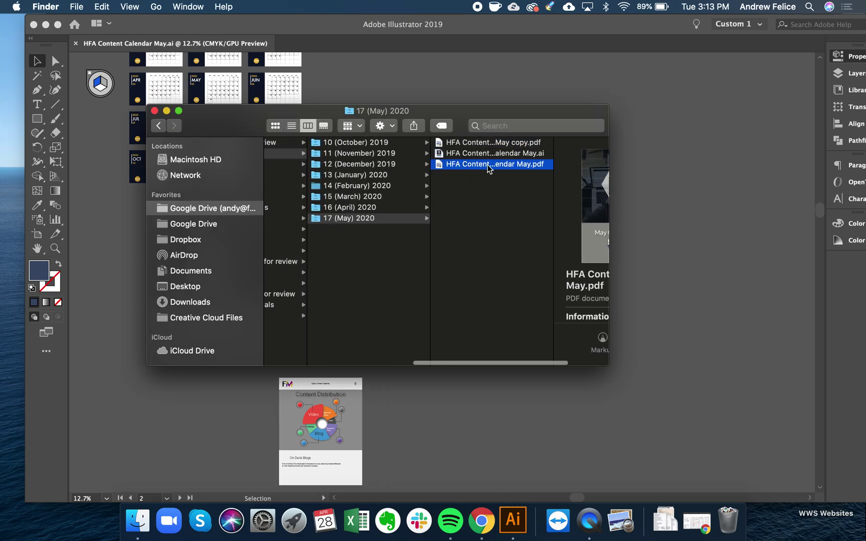
left_click_drag(505, 169, 551, 183)
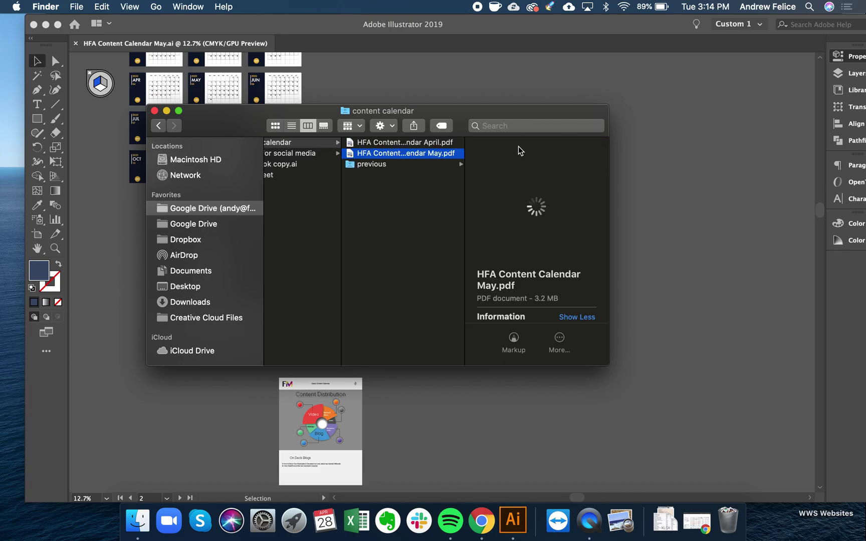
Move the April content calendar PDF into the previous folder and select HFA Content Calendar May.pdf
left_click(403, 165)
left_click_drag(398, 142, 367, 165)
left_click(433, 143)
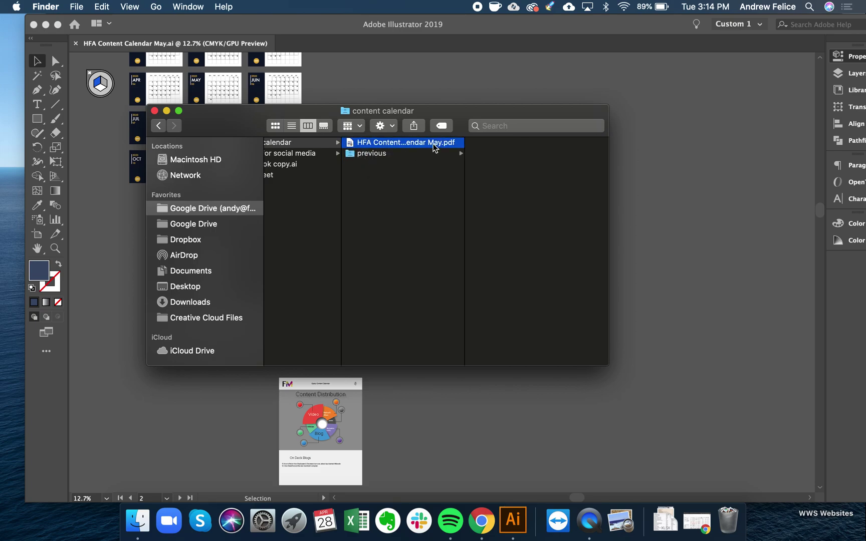